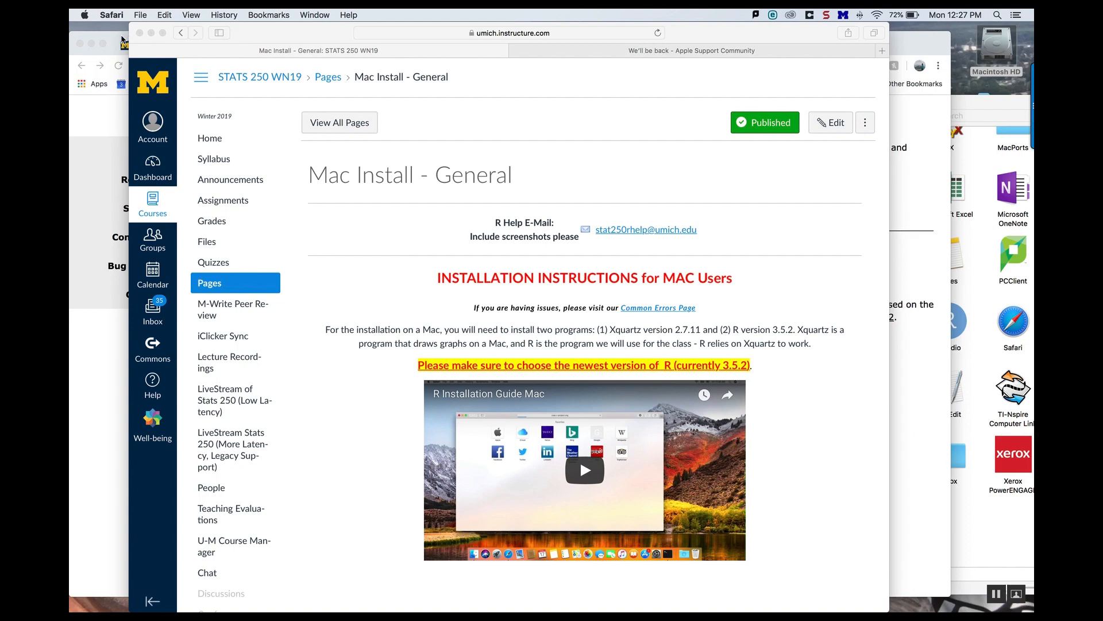
Step: Search Google for "xquartz mac" and open the XQuartz project website from the results
click(122, 40)
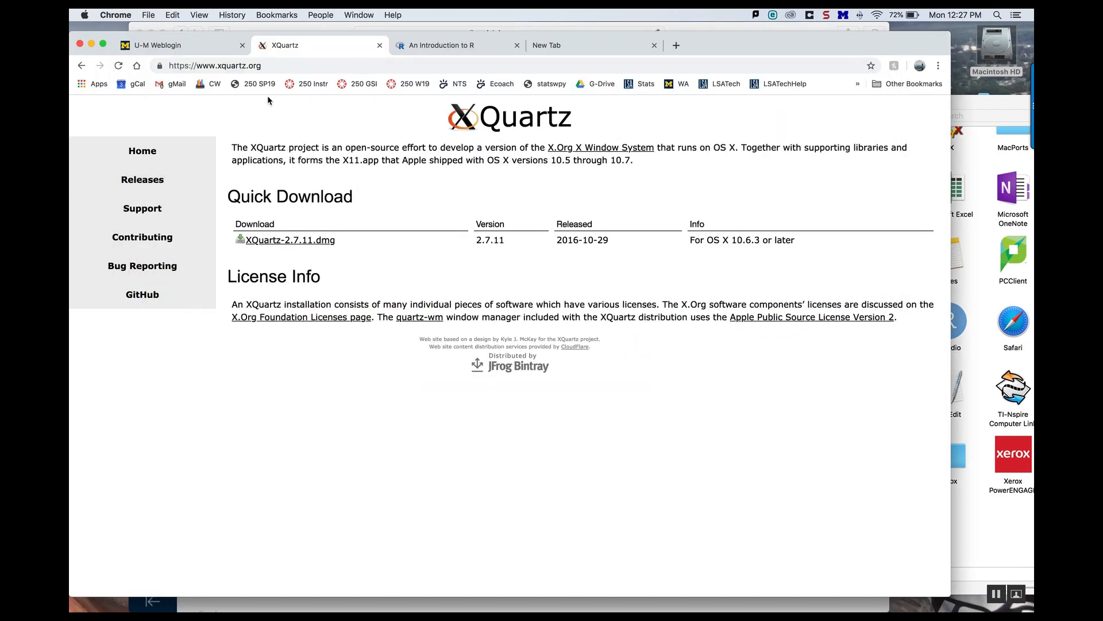
click(276, 65)
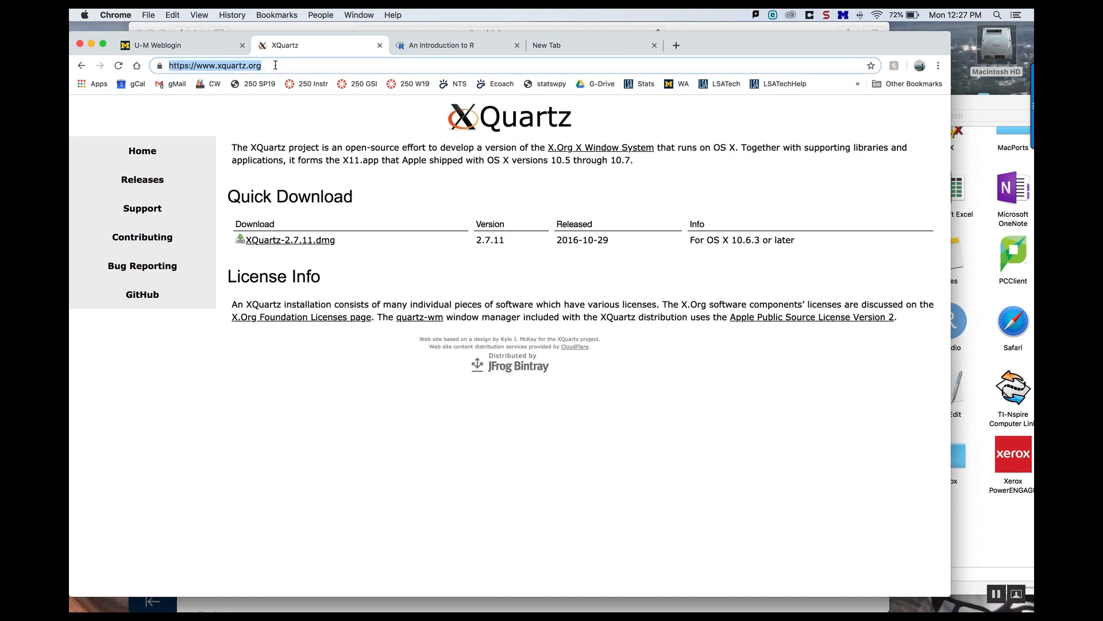
text(xquar)
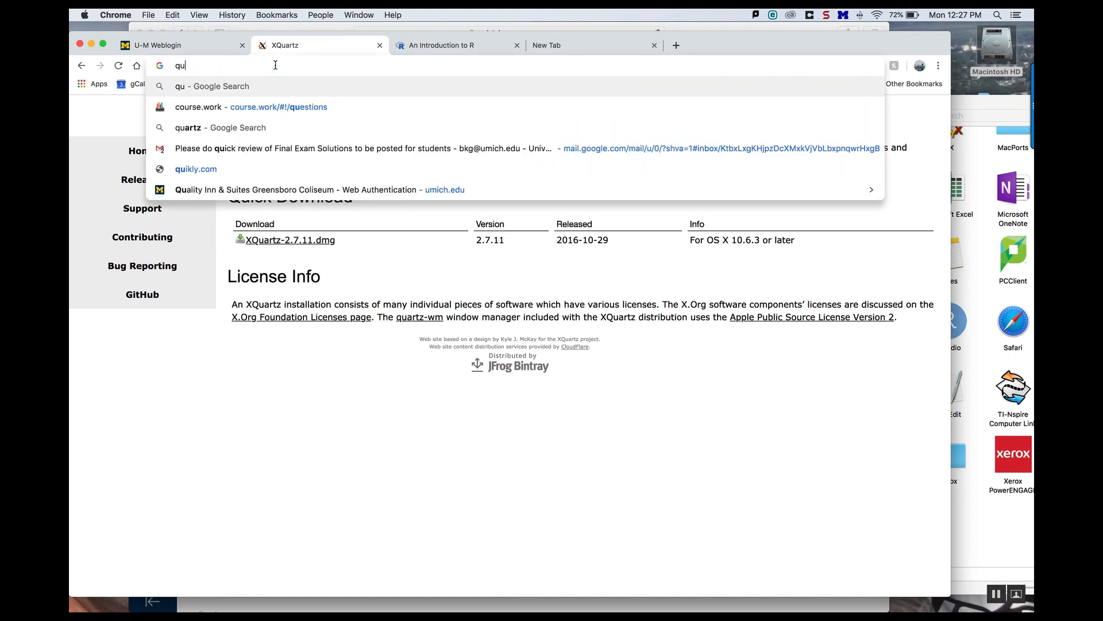
text(tz mac)
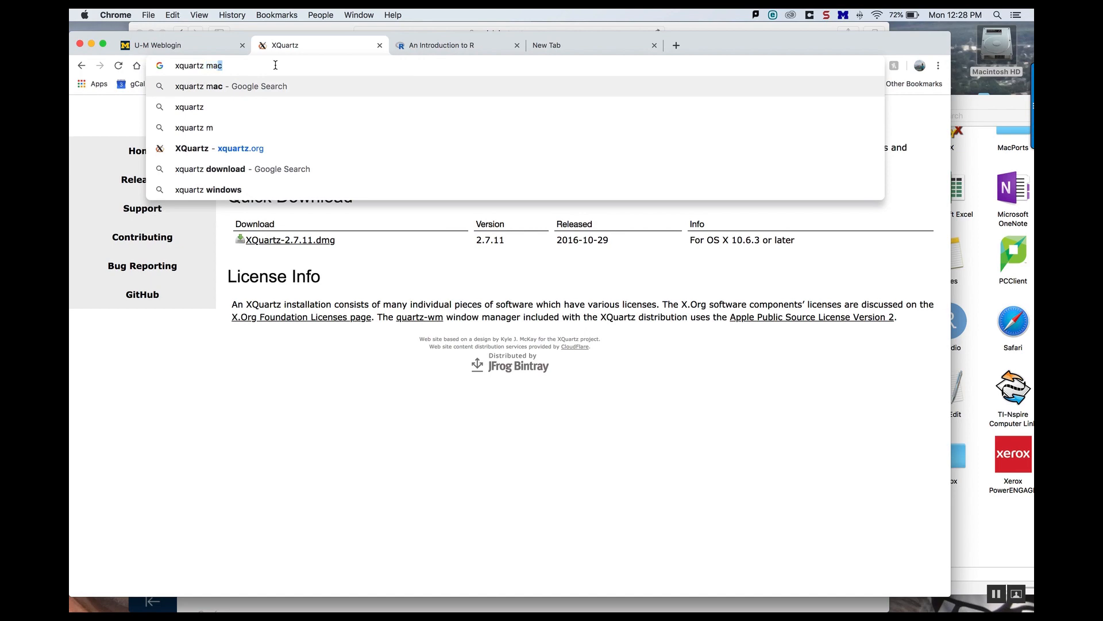
key(Return)
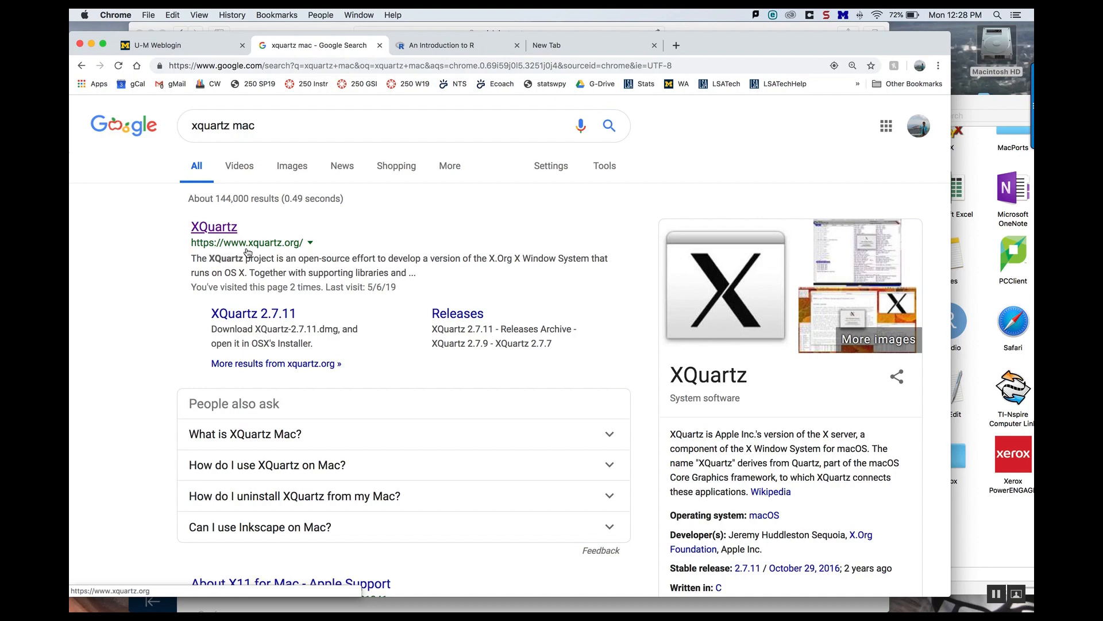
click(216, 232)
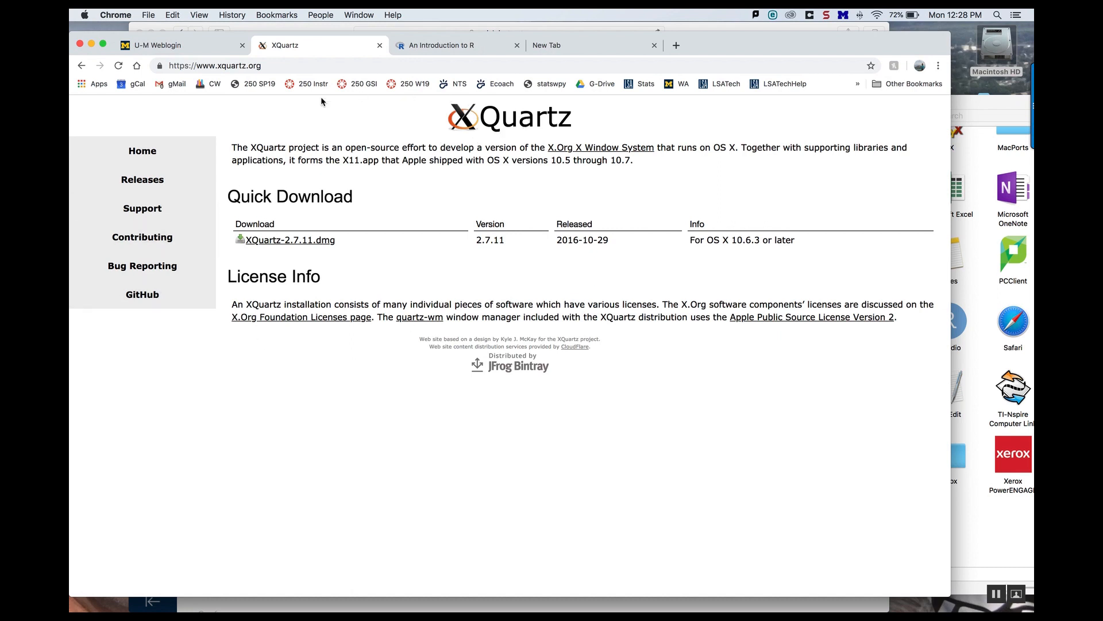
Step: Download XQuartz-2.7.11.dmg, open the downloaded disk image, and launch the XQuartz.pkg installer
click(303, 245)
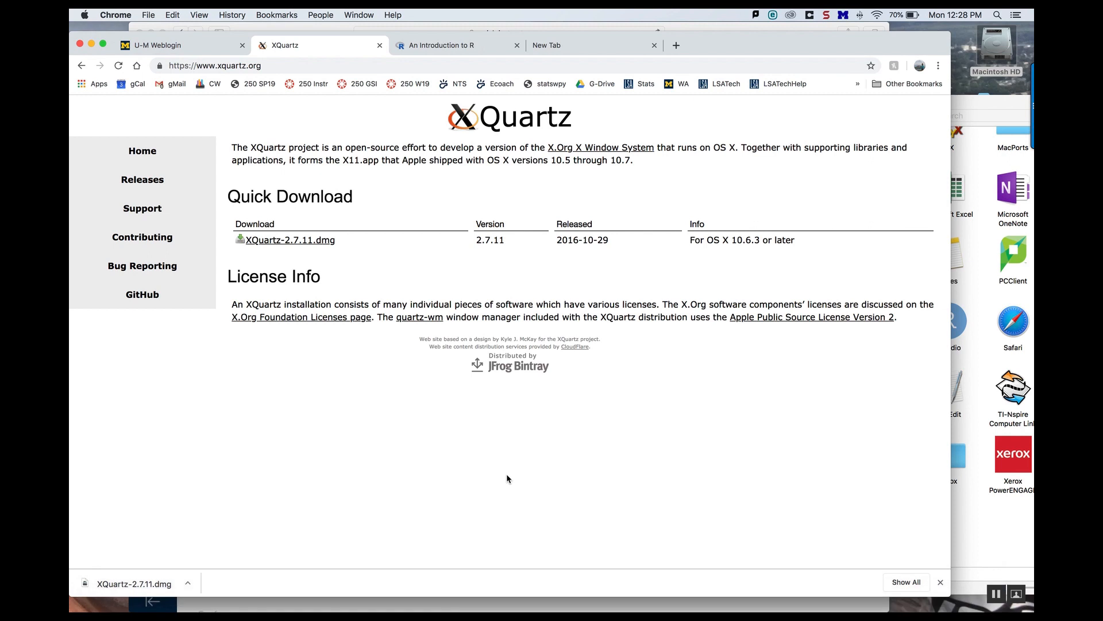
click(162, 582)
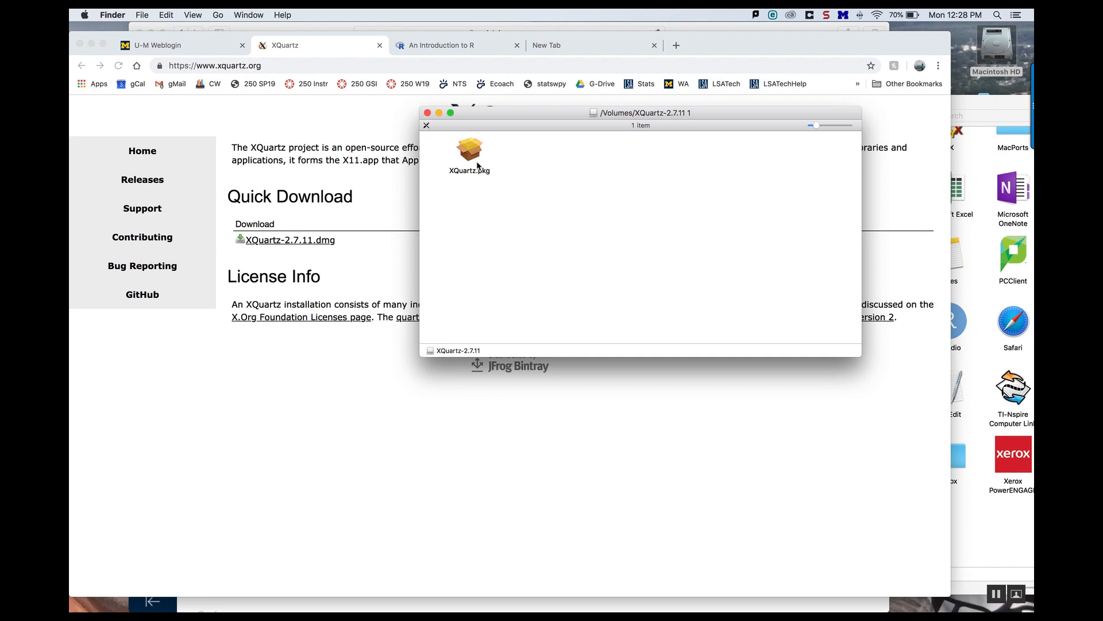
double_click(475, 152)
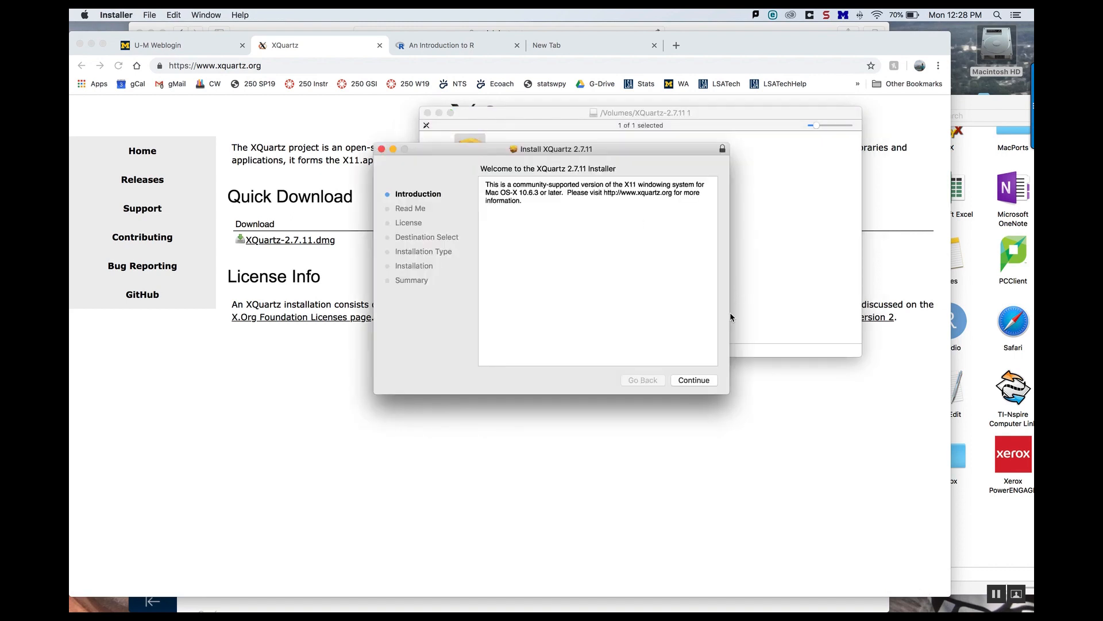
Step: Continue through the XQuartz 2.7.11 installer pages, agree to the license, and start the standard install
click(695, 380)
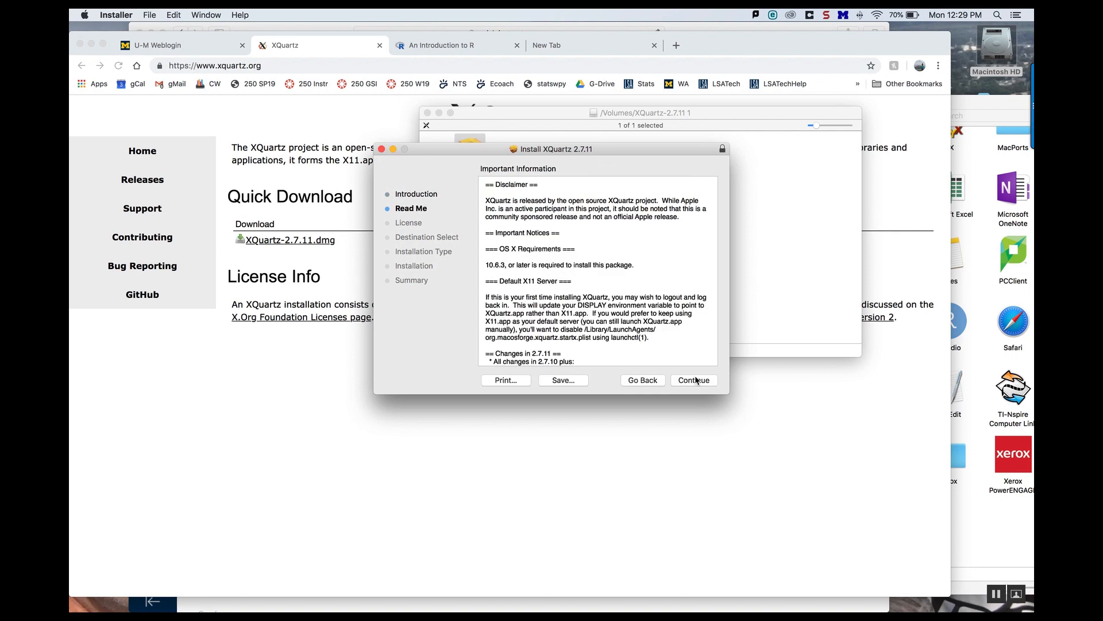
click(695, 380)
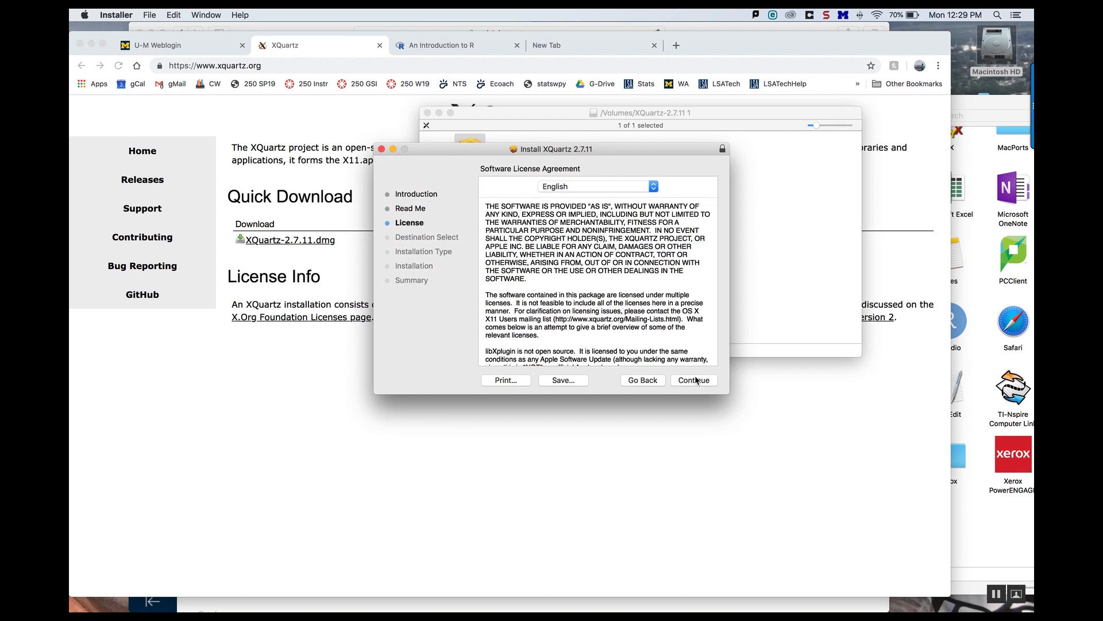
click(695, 380)
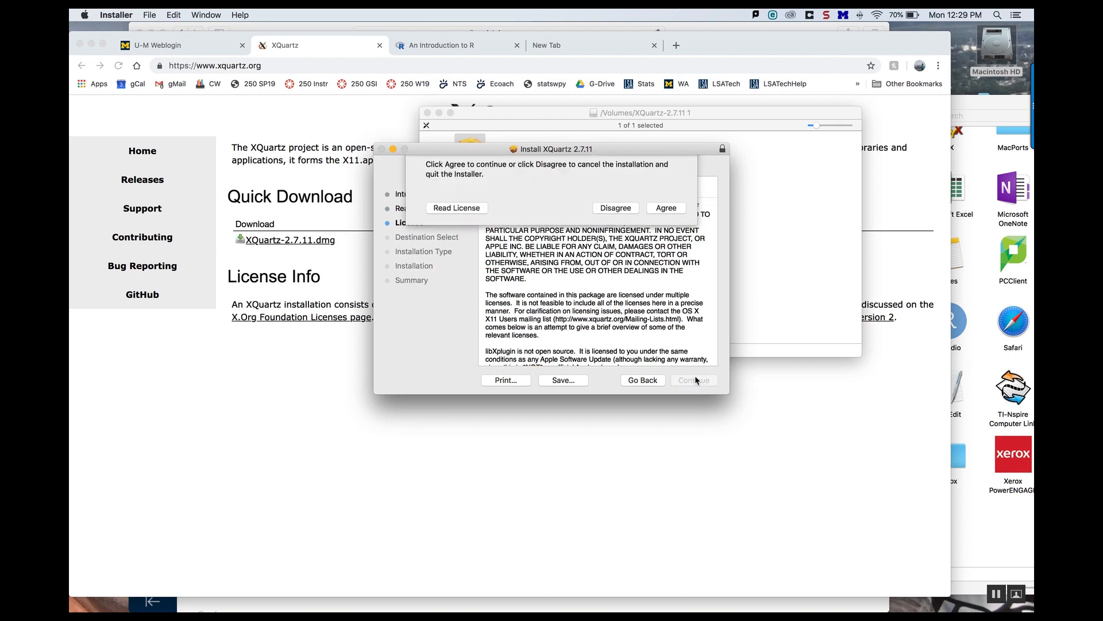
click(667, 242)
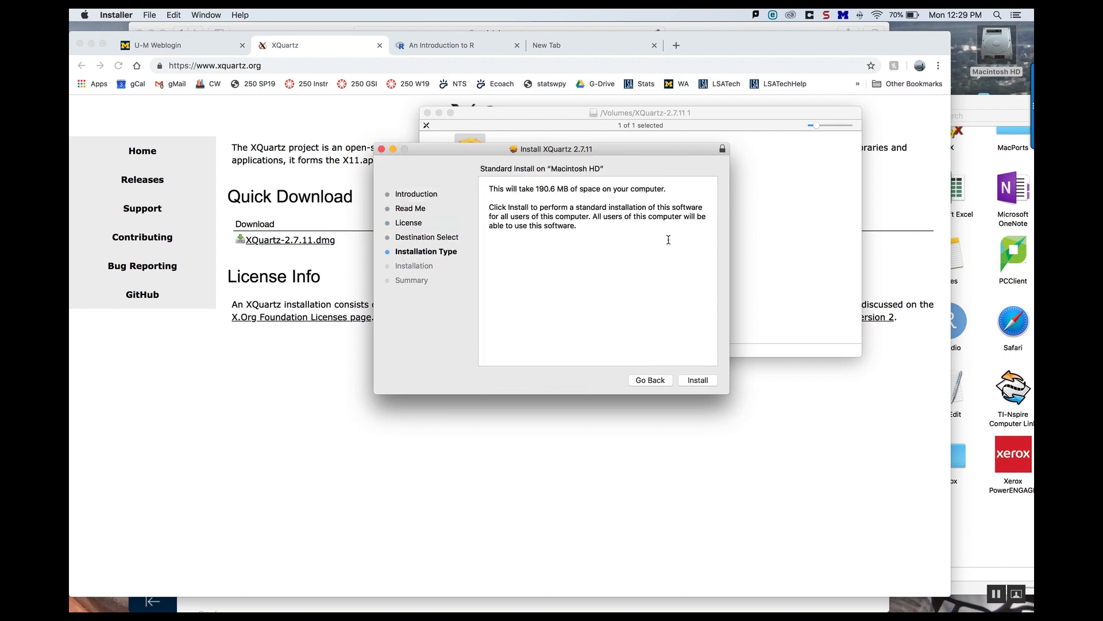
click(691, 381)
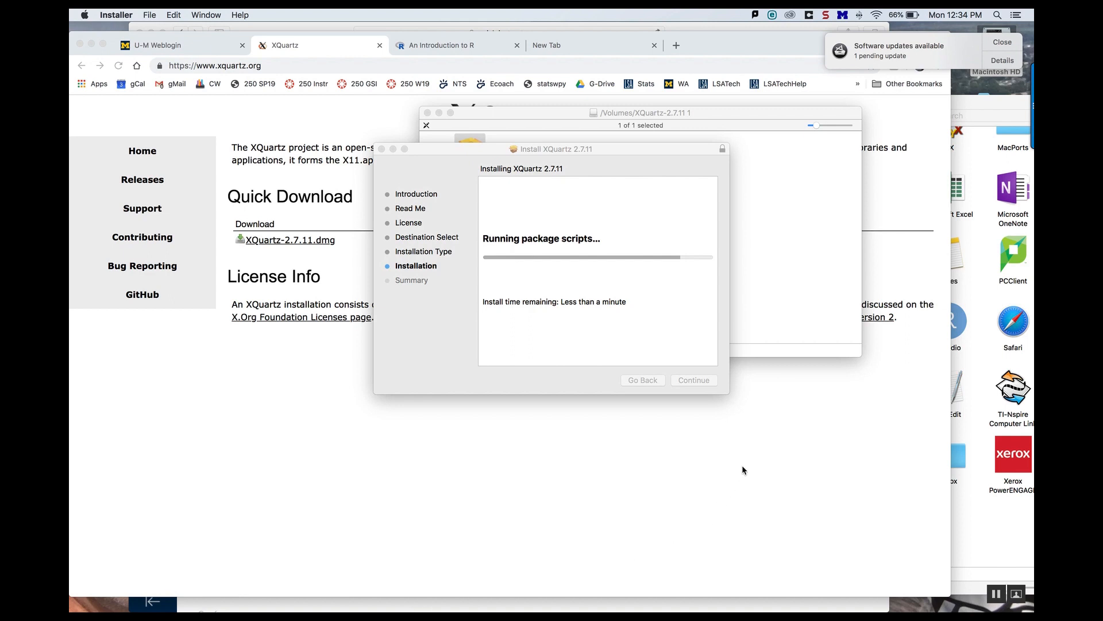
click(827, 18)
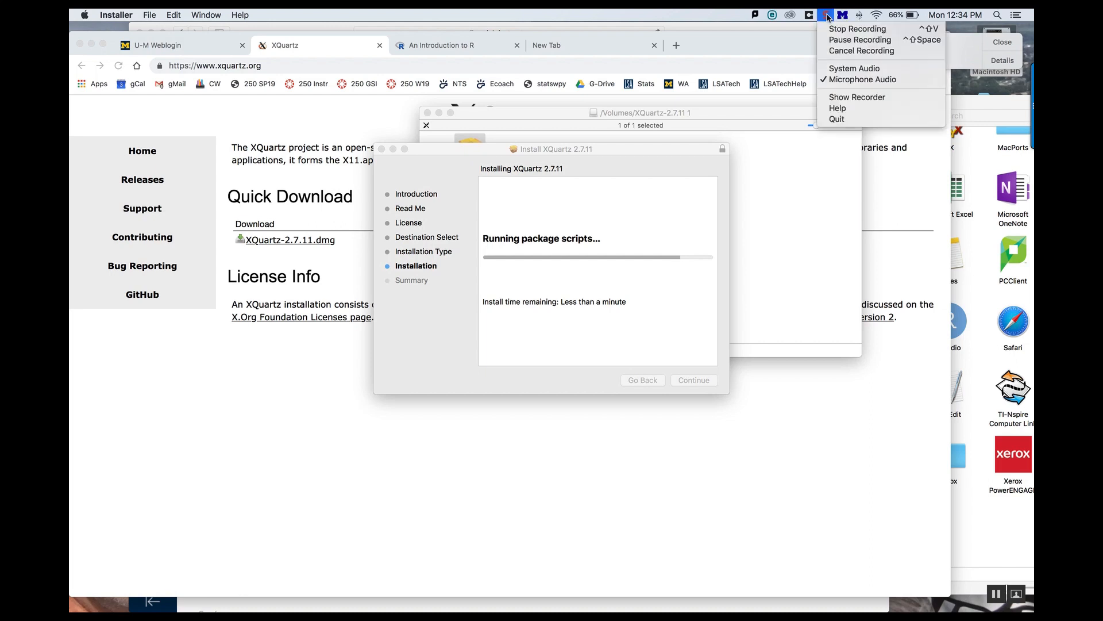
click(844, 39)
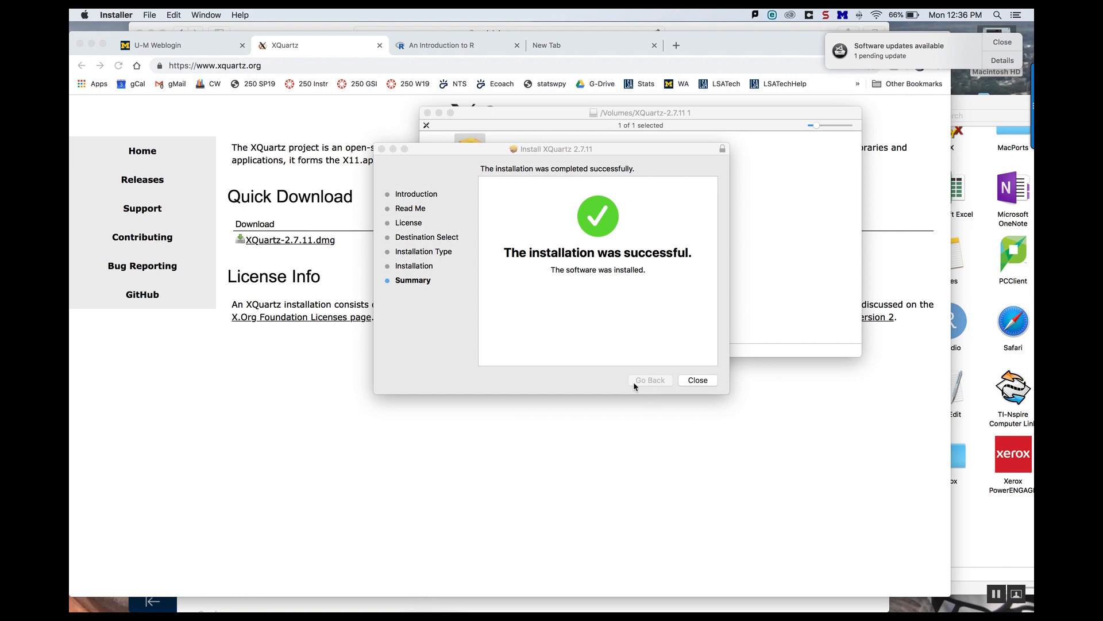
Step: Close the finished XQuartz installer, move the installer to the Trash, and close the disk image window
click(708, 379)
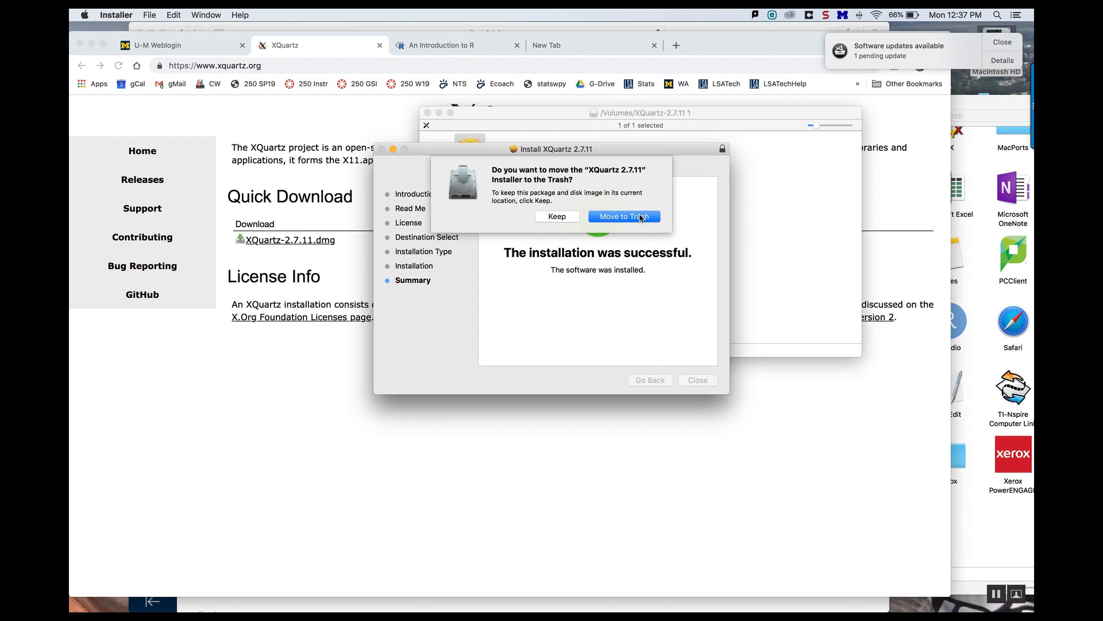
click(640, 217)
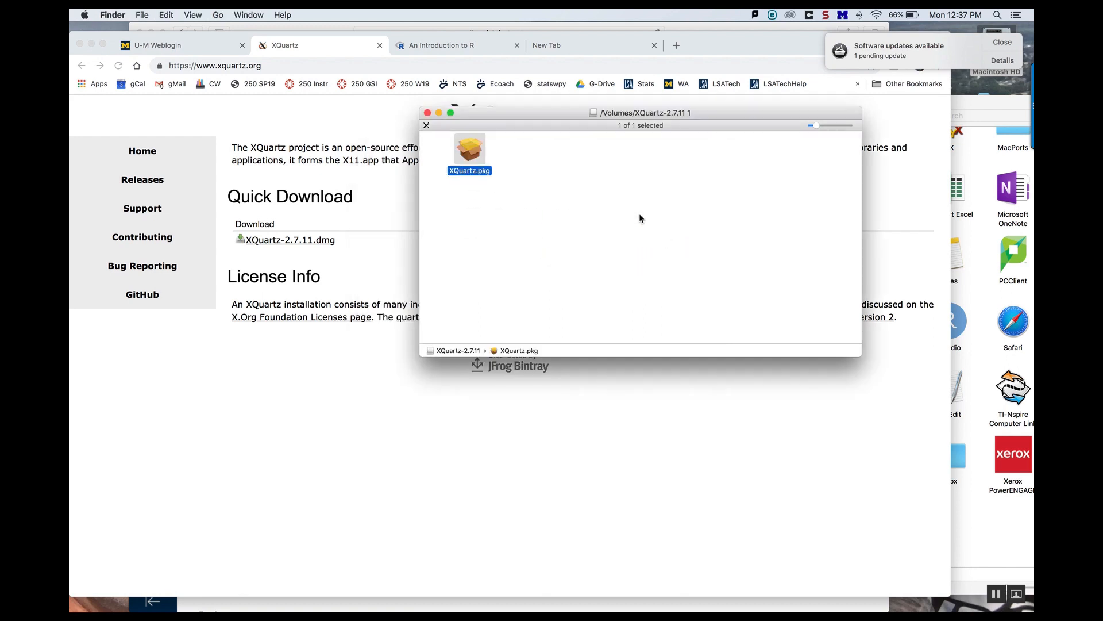
click(427, 113)
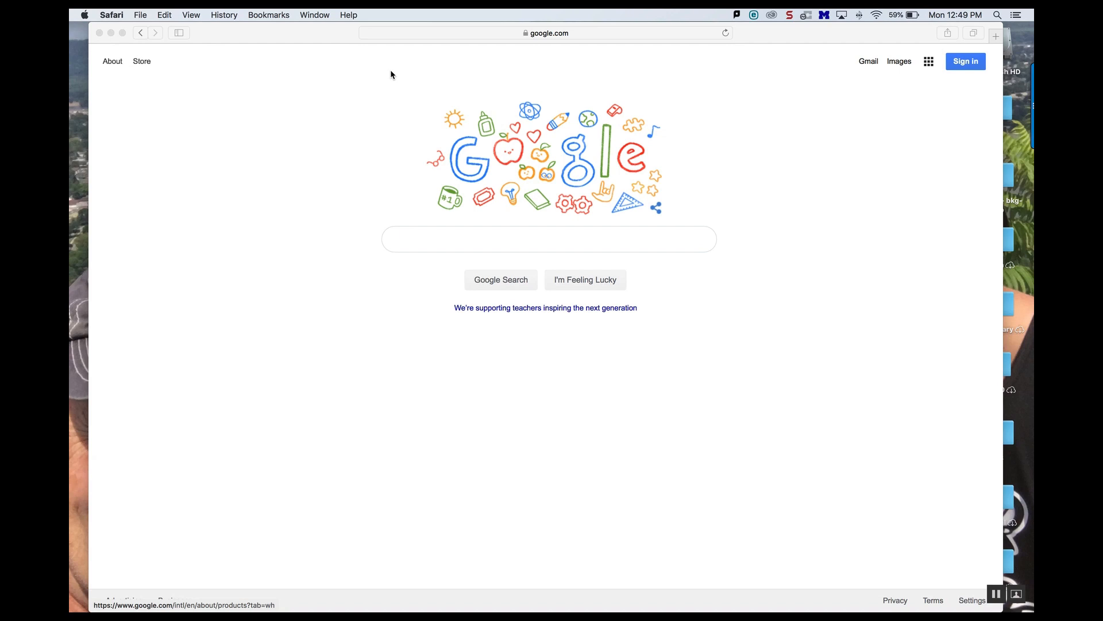
click(529, 33)
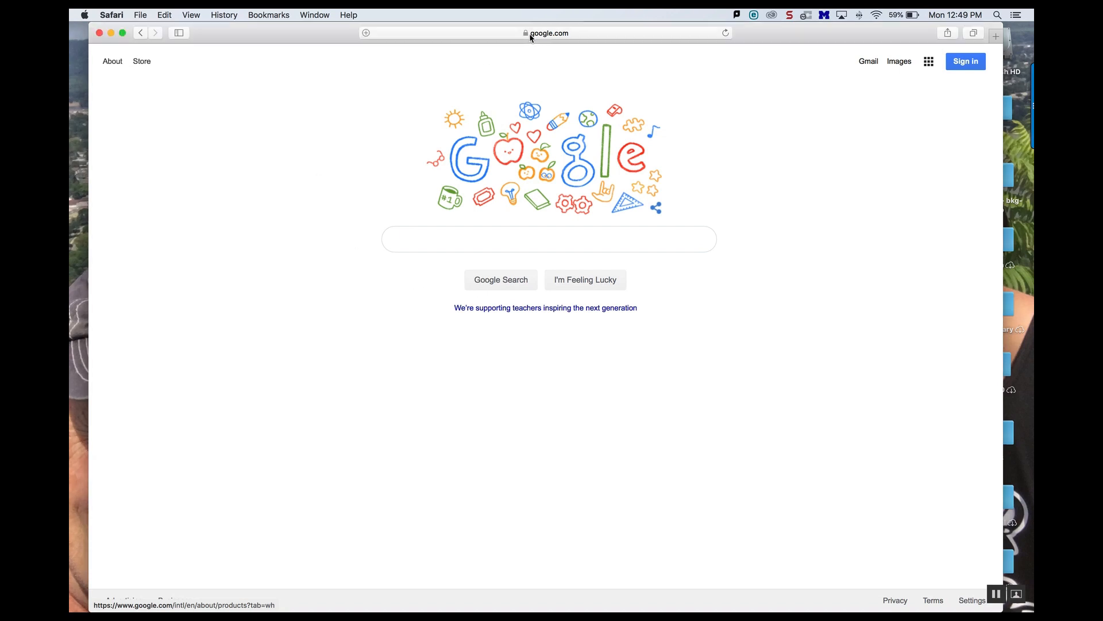
key(BackSpace)
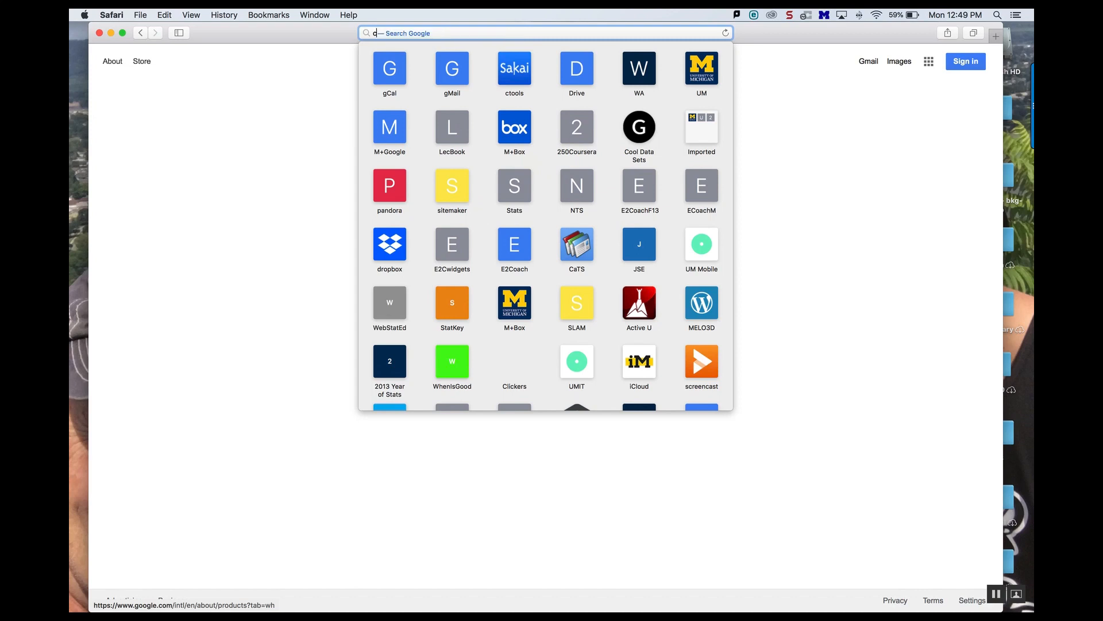
text(cran)
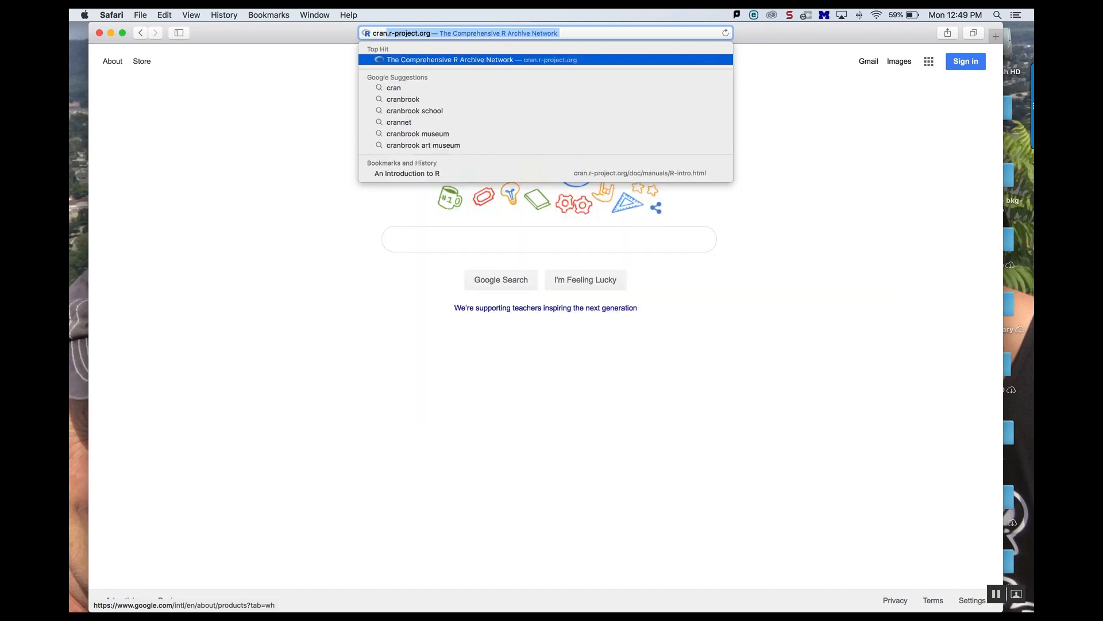
key(BackSpace)
key(BackSpace)
key(BackSpace)
key(BackSpace)
key(BackSpace)
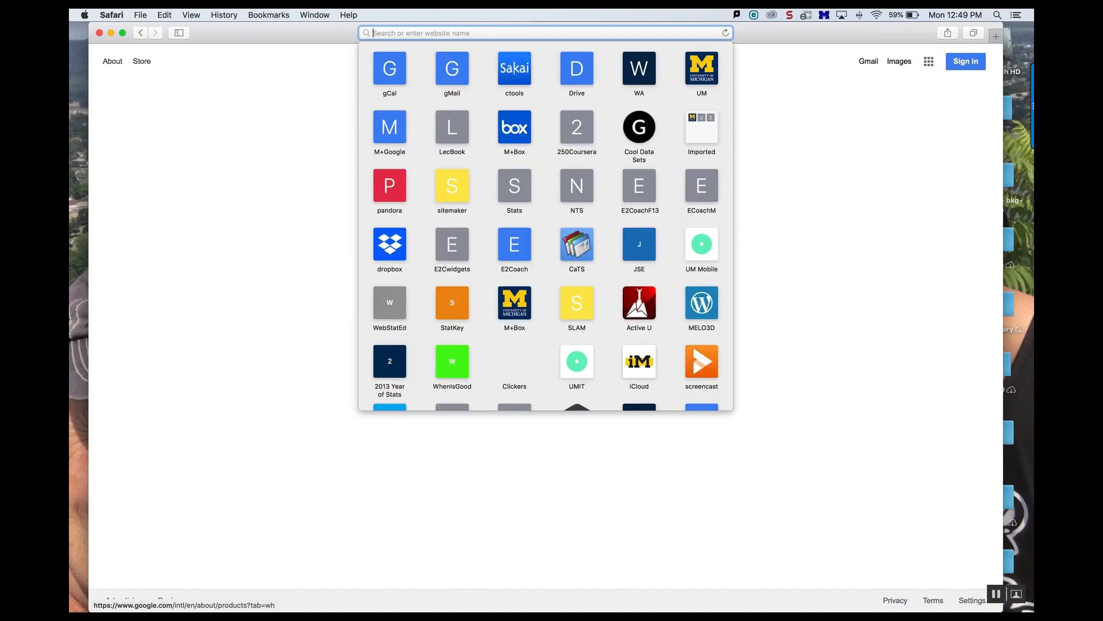
click(858, 103)
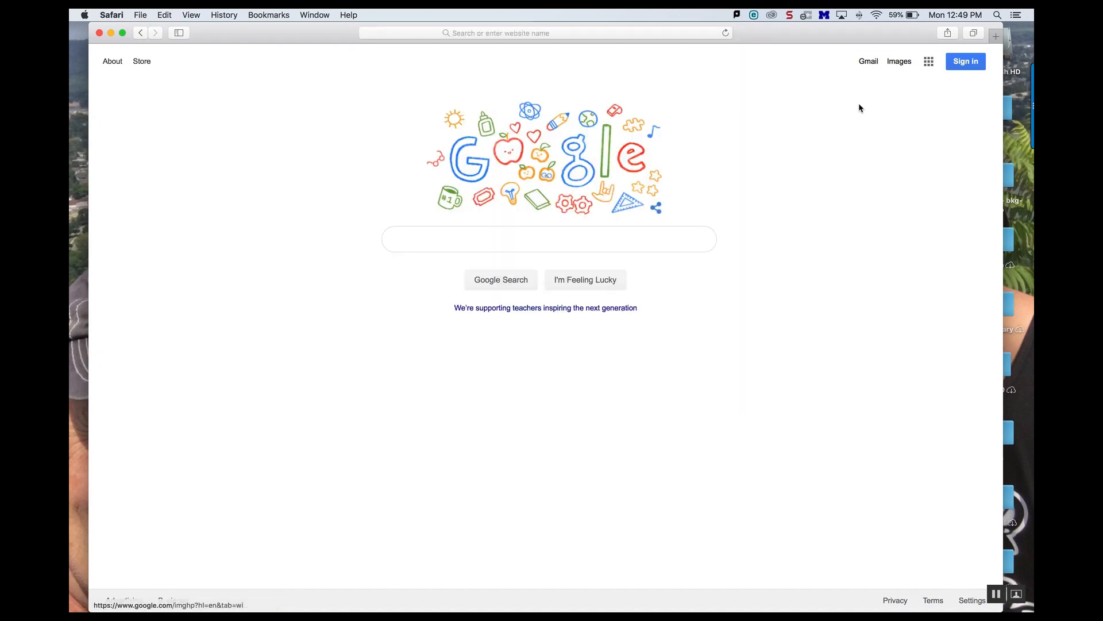
Step: Search Google for "cran r" and open The Comprehensive R Archive Network site
double_click(576, 256)
click(573, 235)
text(c)
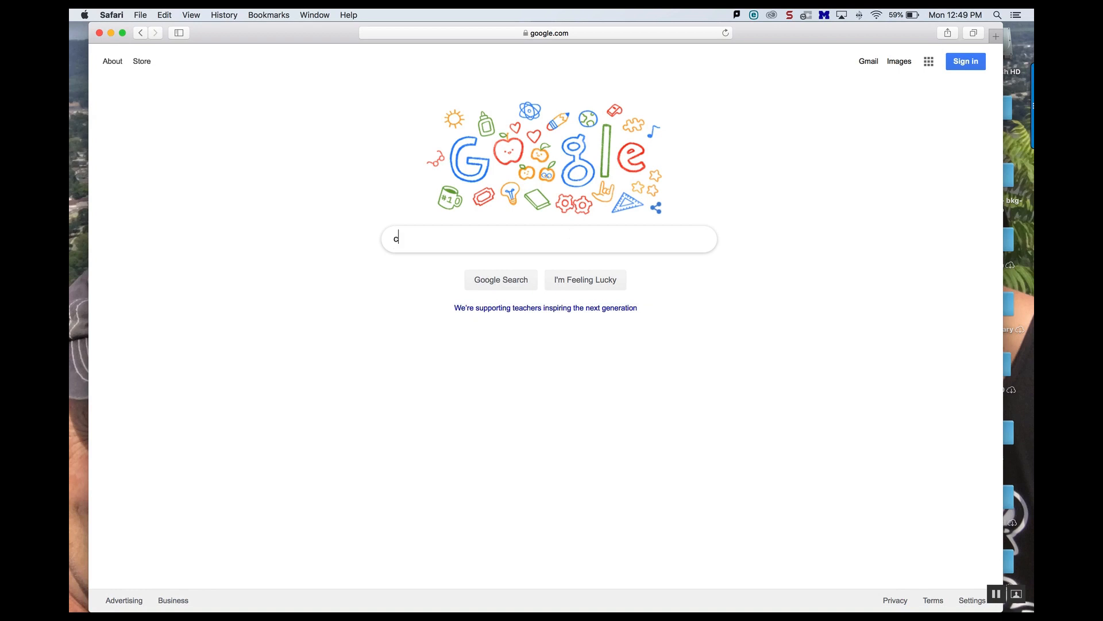
text(rab)
key(BackSpace)
text(n r)
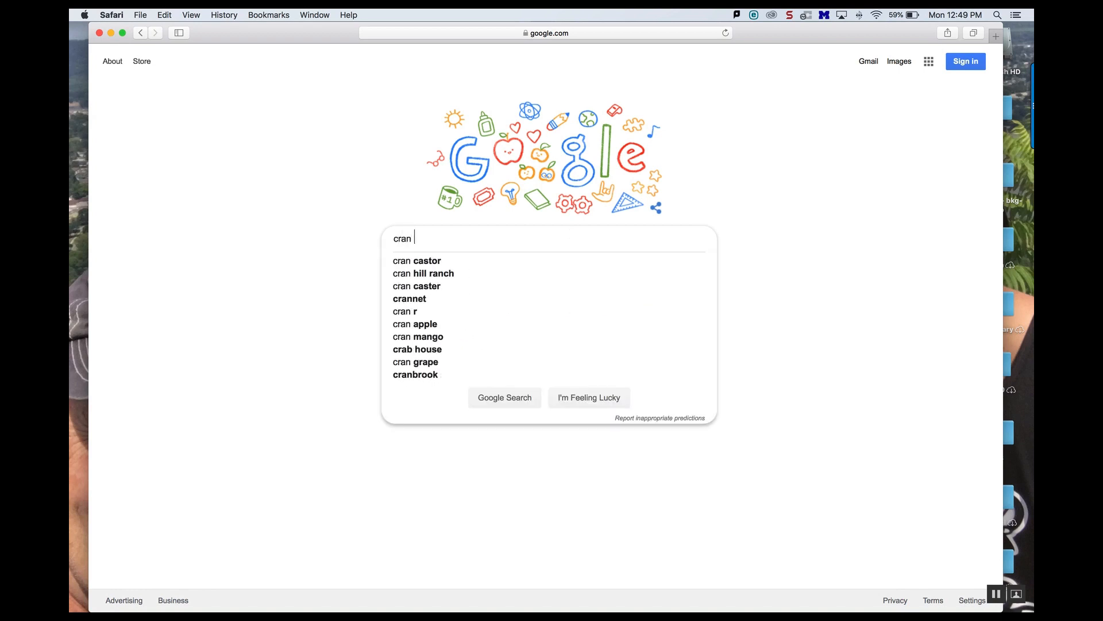
key(Return)
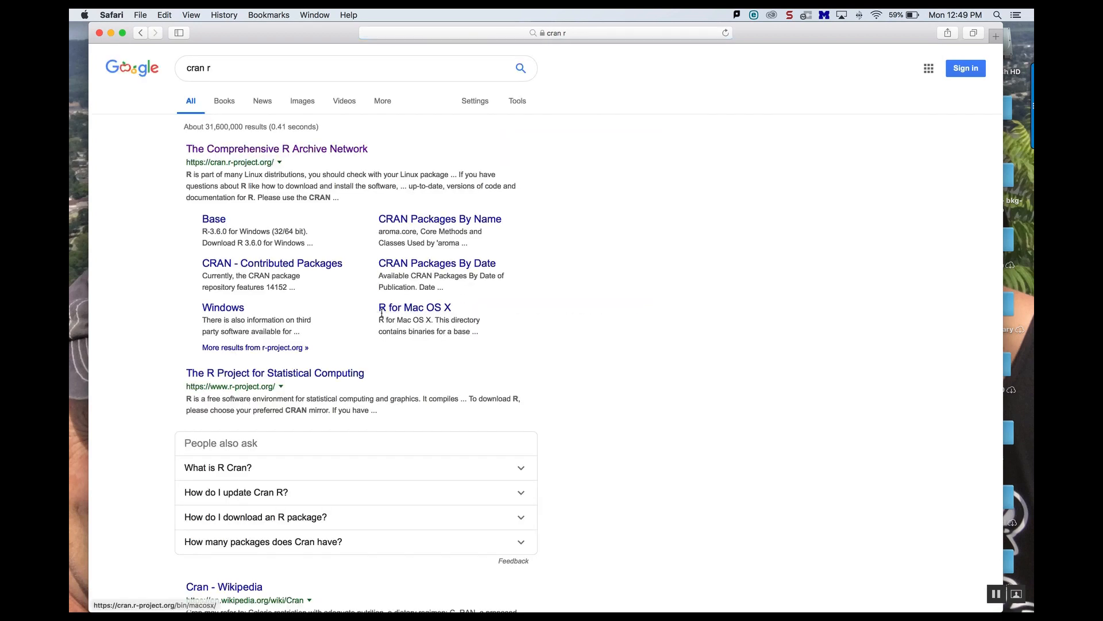
click(262, 149)
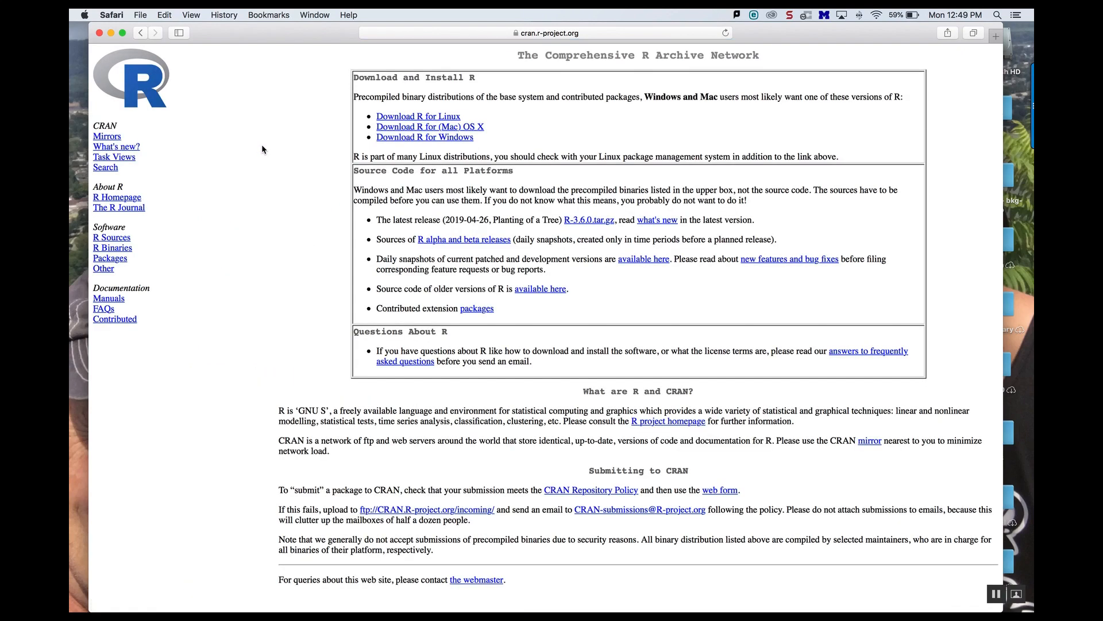
Step: Open the R for Mac OS X page and download the R-3.6.0.pkg installer
click(423, 127)
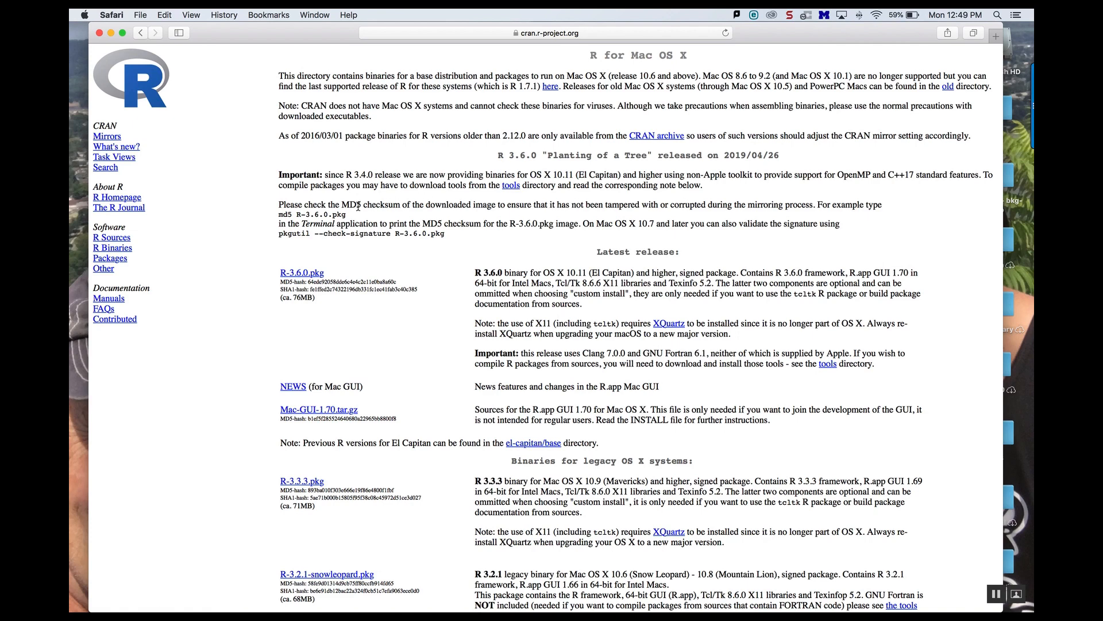
click(301, 274)
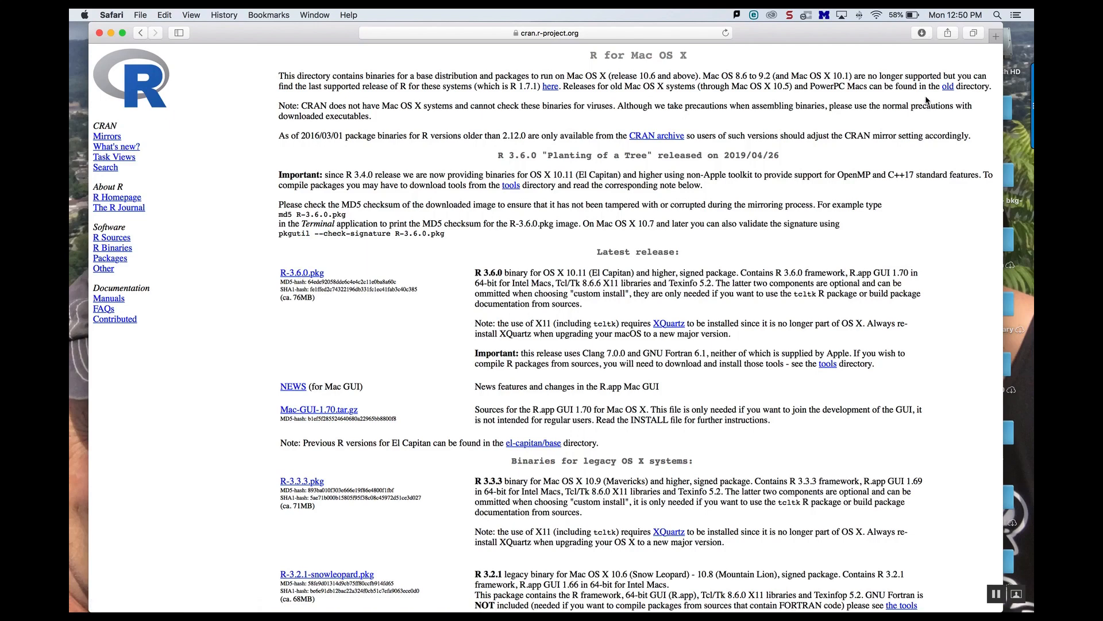
click(790, 16)
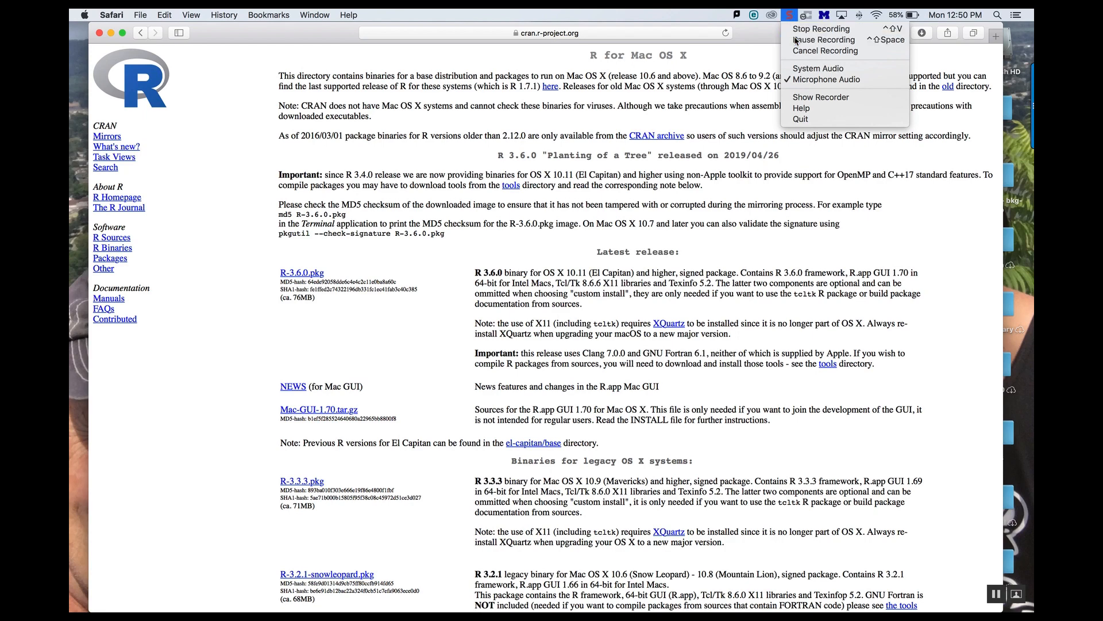
click(797, 40)
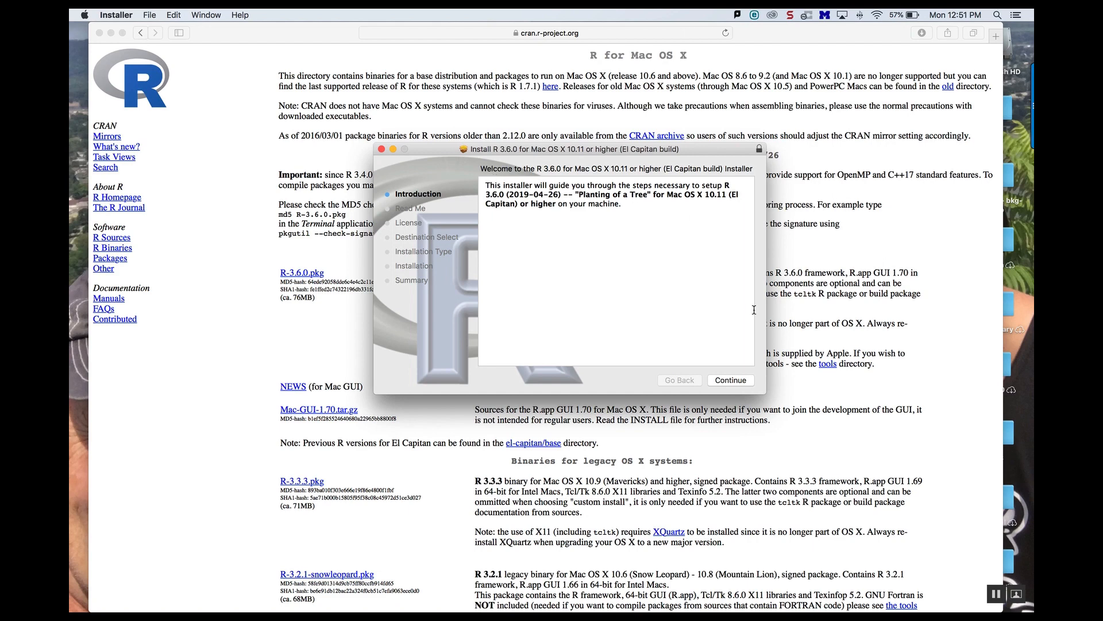
Step: Continue through the R 3.6.0 installer pages, agree to the license, and start the standard install for all users
click(730, 381)
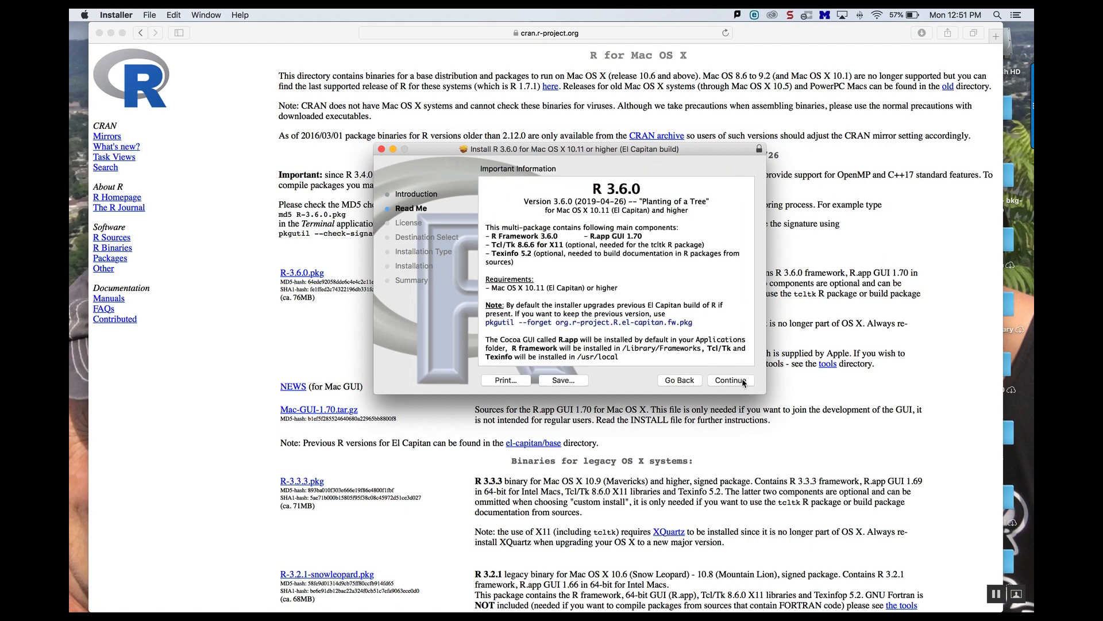
click(742, 381)
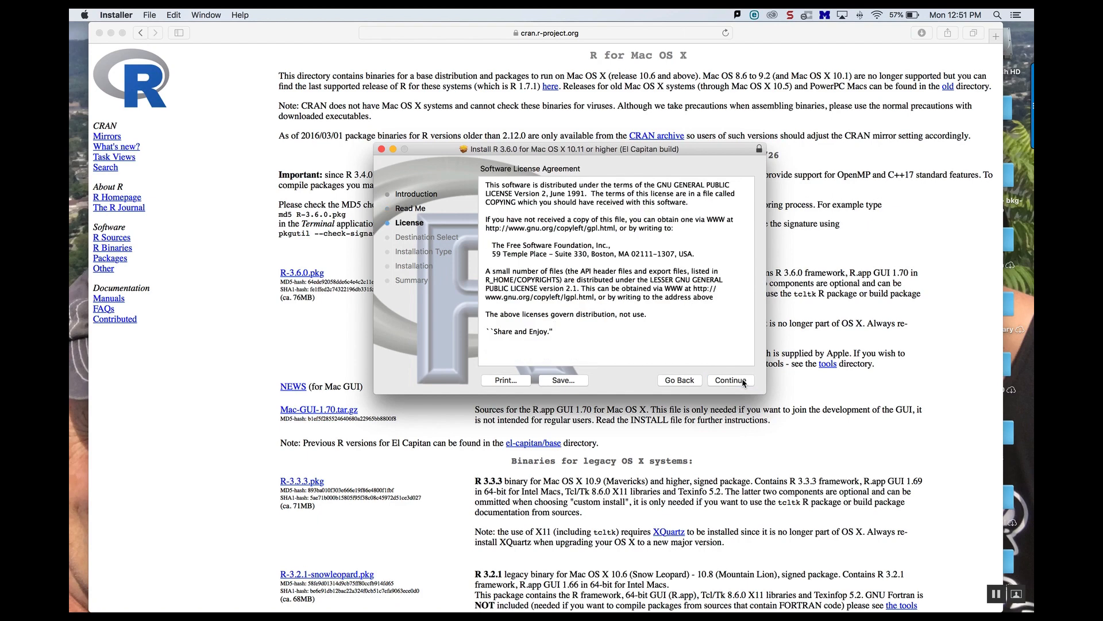
click(742, 382)
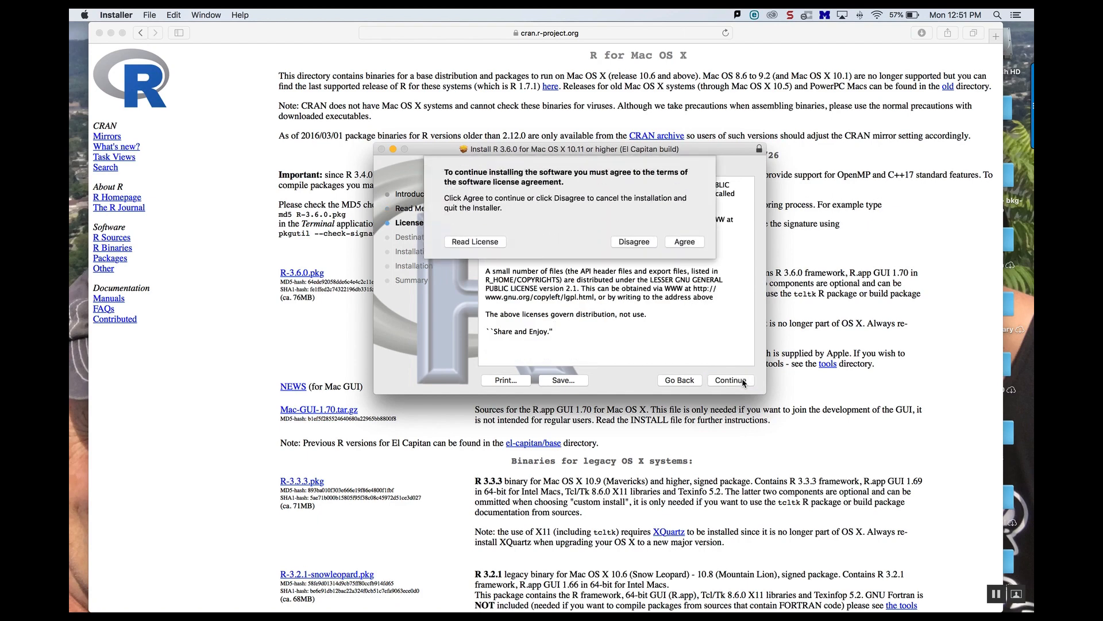
click(681, 242)
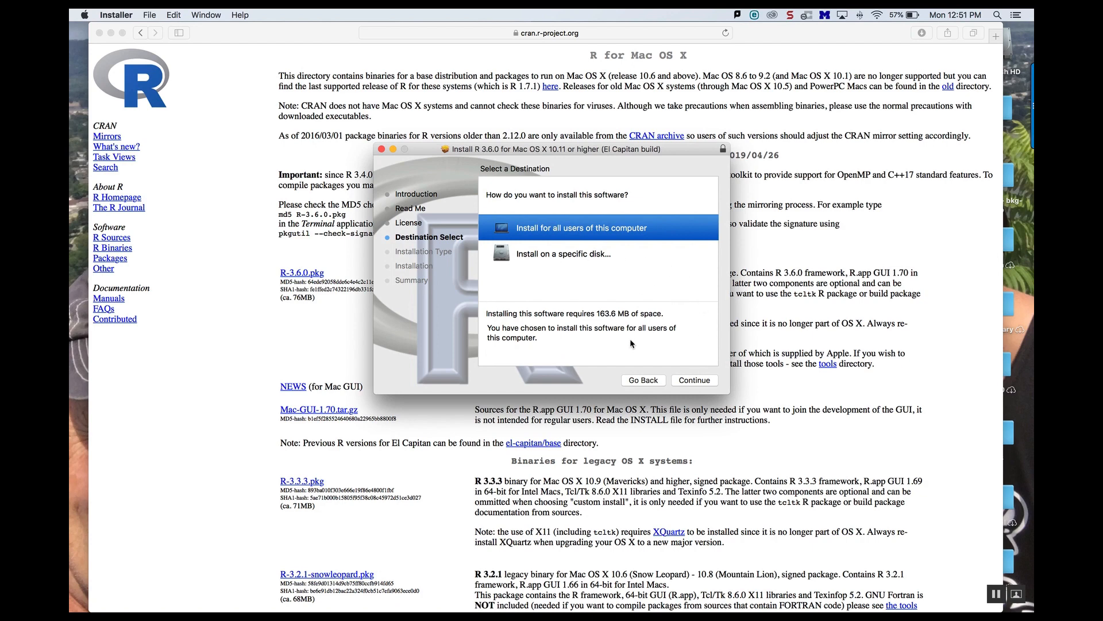
click(694, 380)
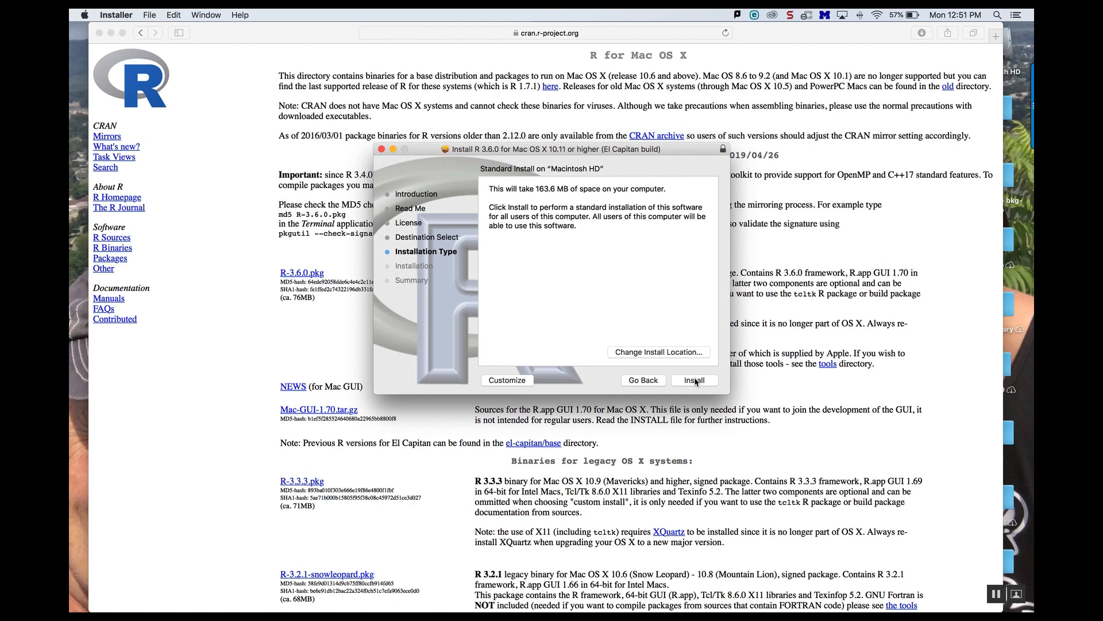
click(695, 381)
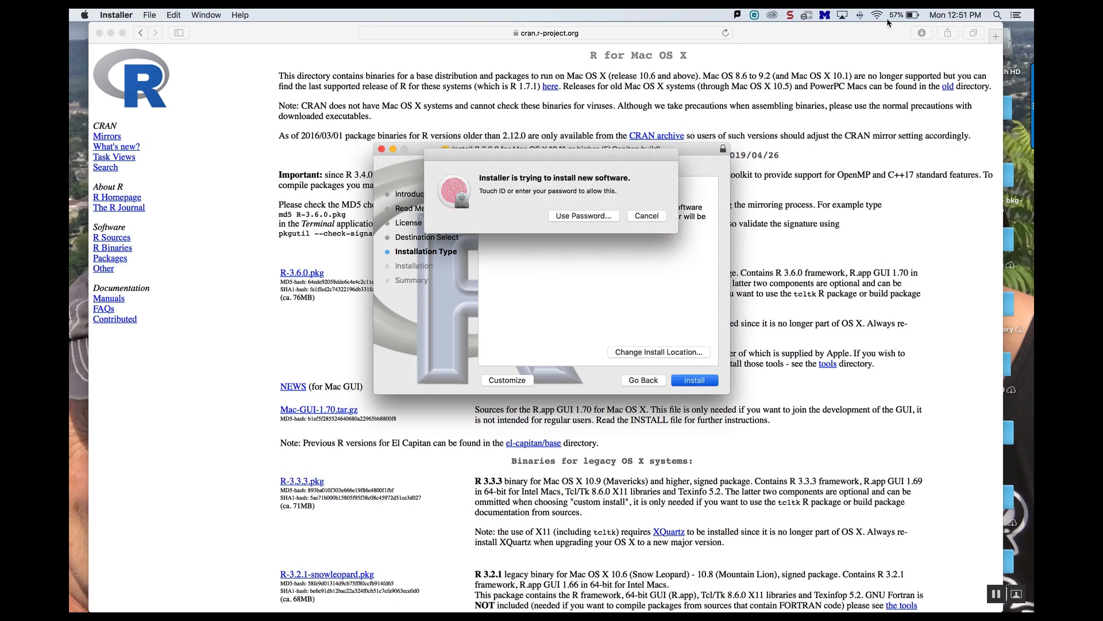
click(792, 16)
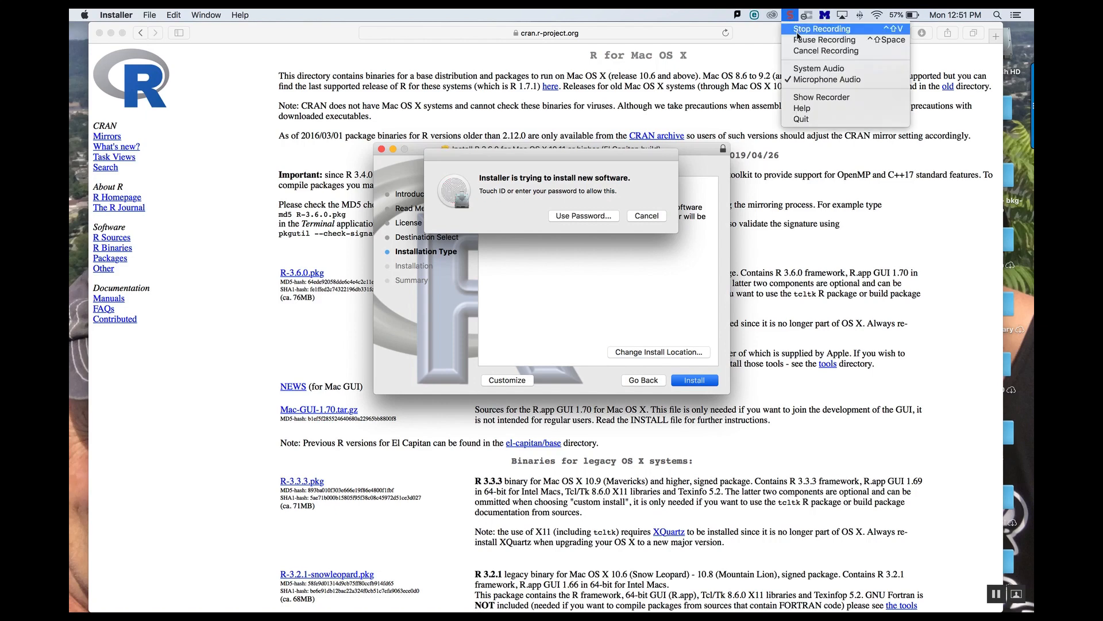
click(798, 39)
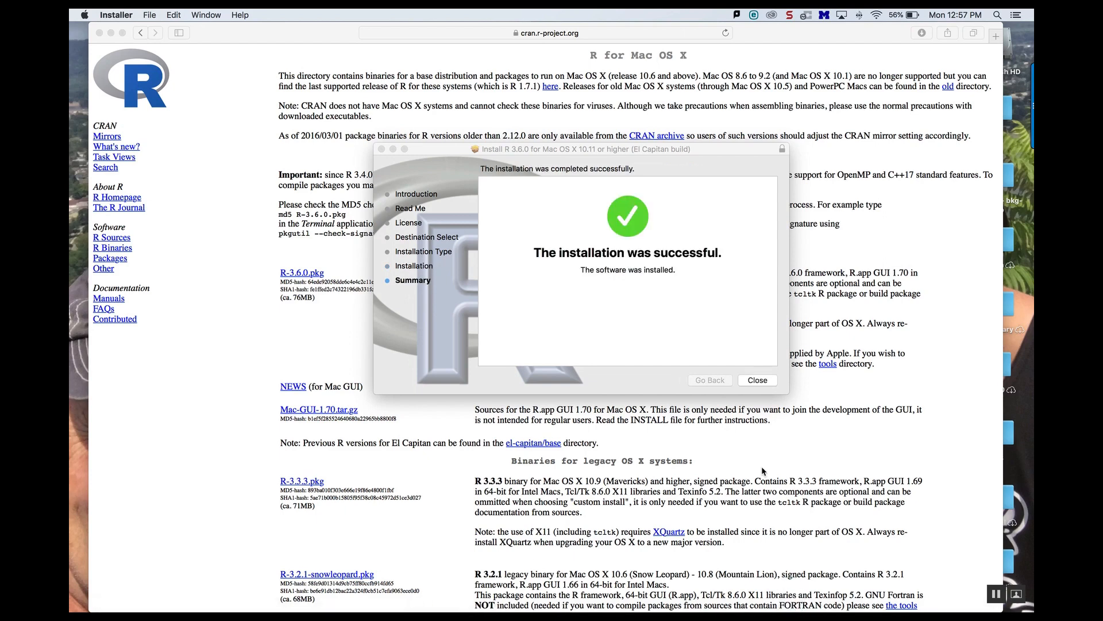
Step: Close the finished R installer and move the R 3.6.0 installer package to the Trash
click(758, 379)
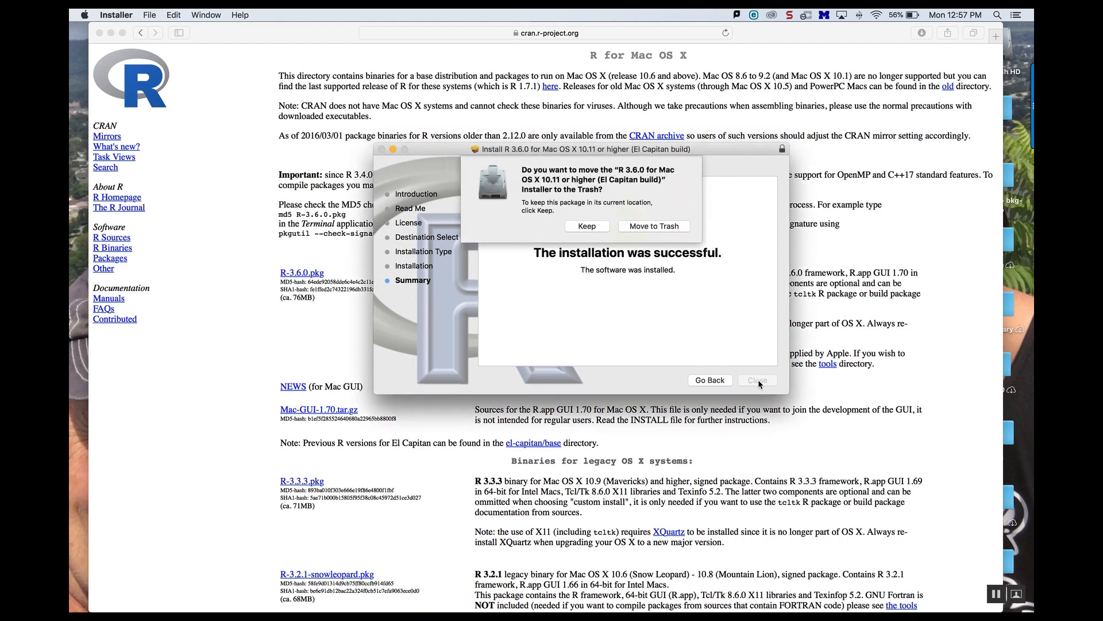
click(668, 226)
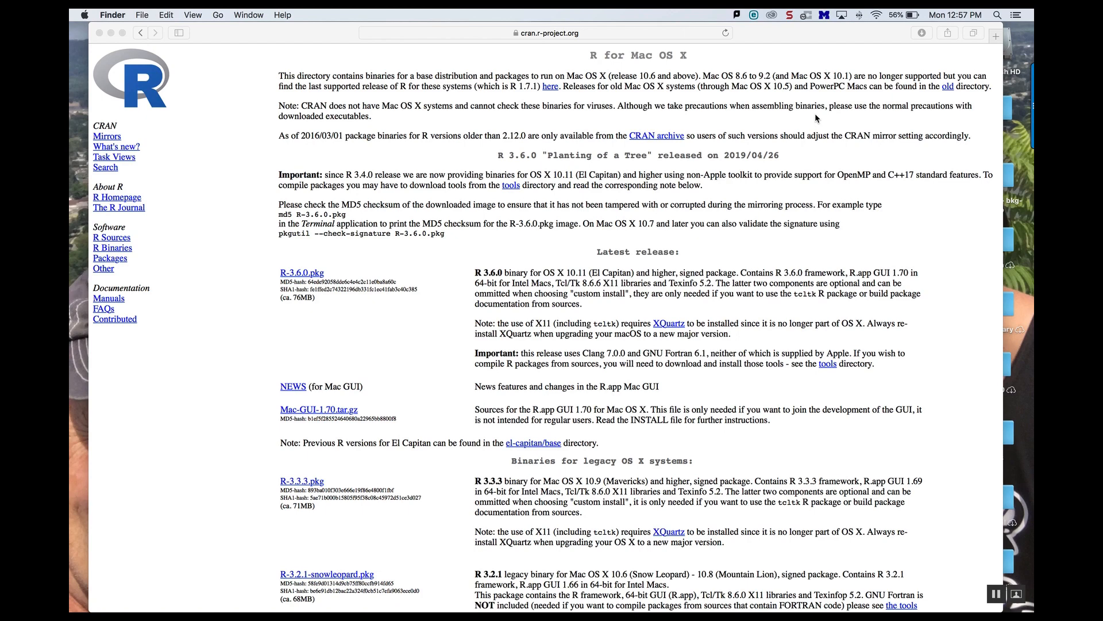
click(998, 19)
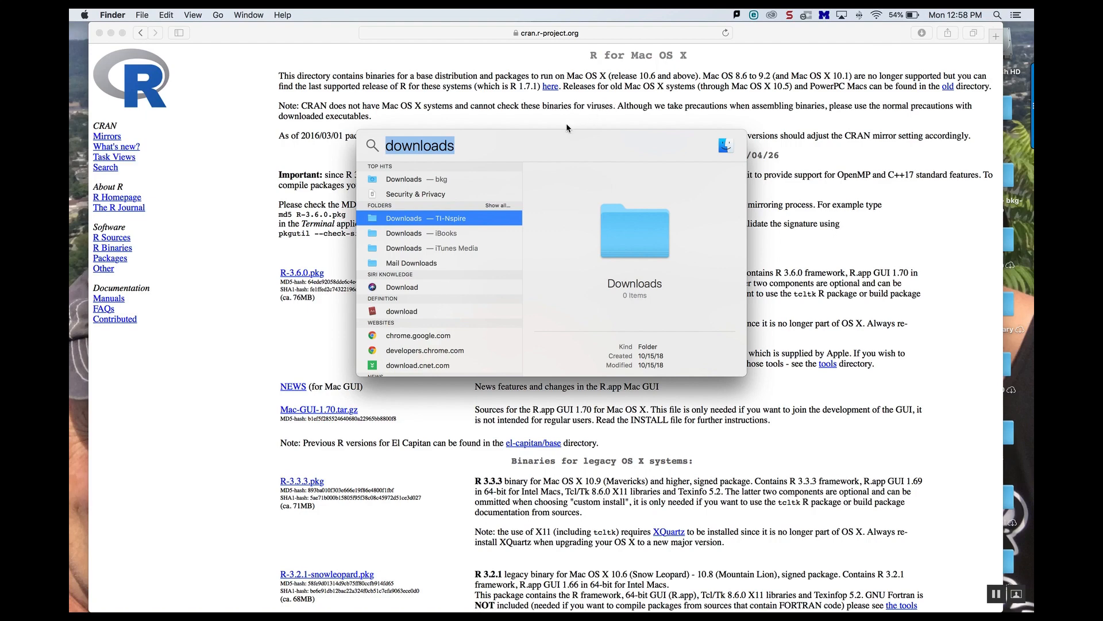
key(BackSpace)
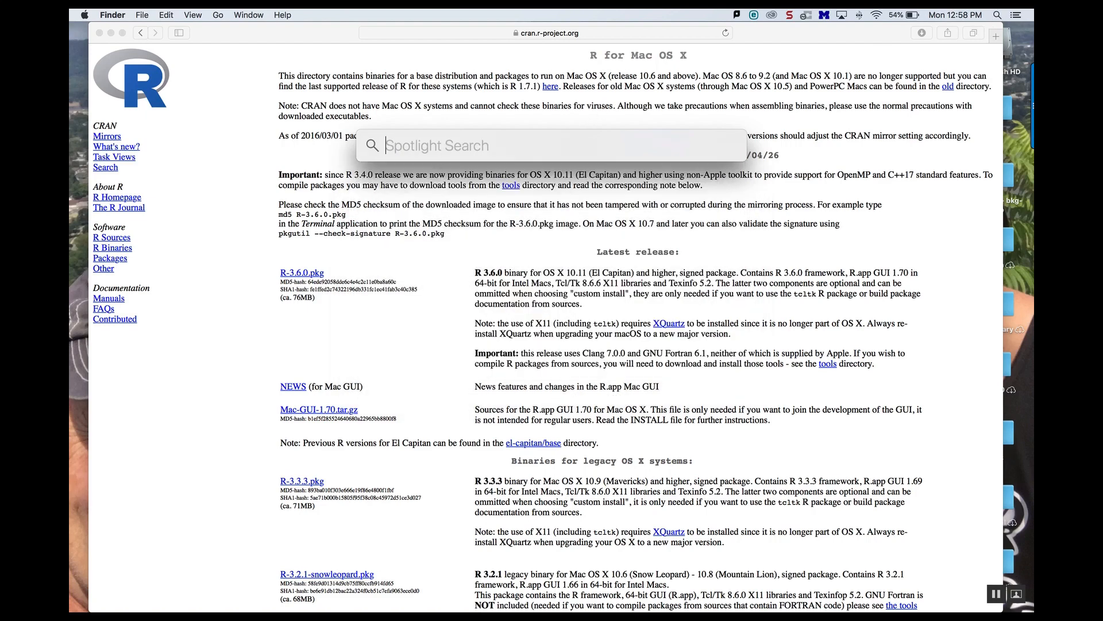
text(r)
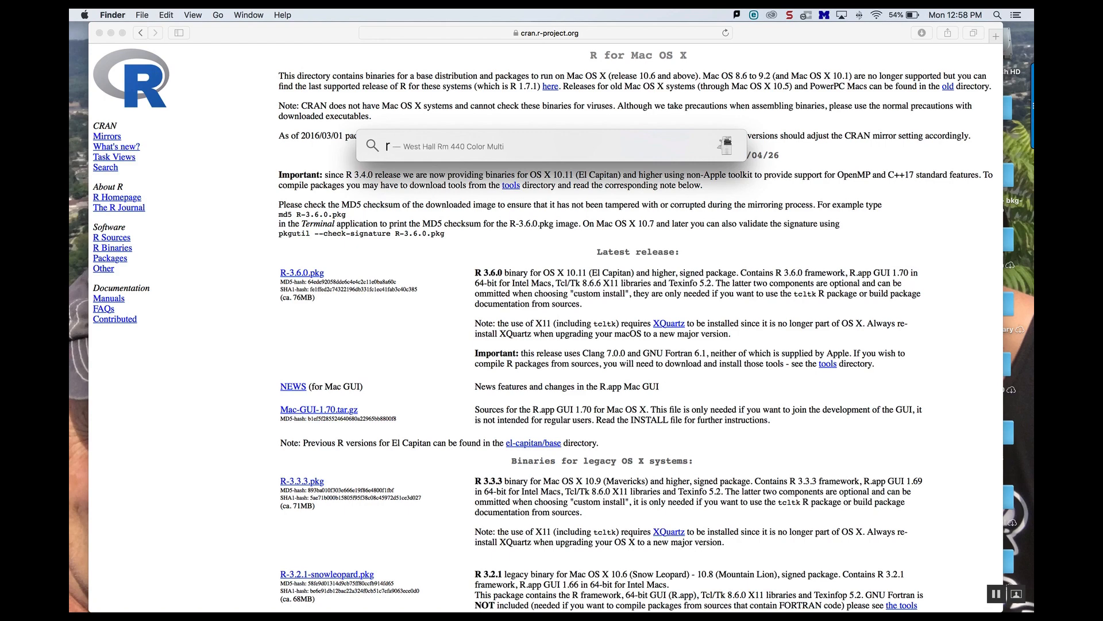
key(Return)
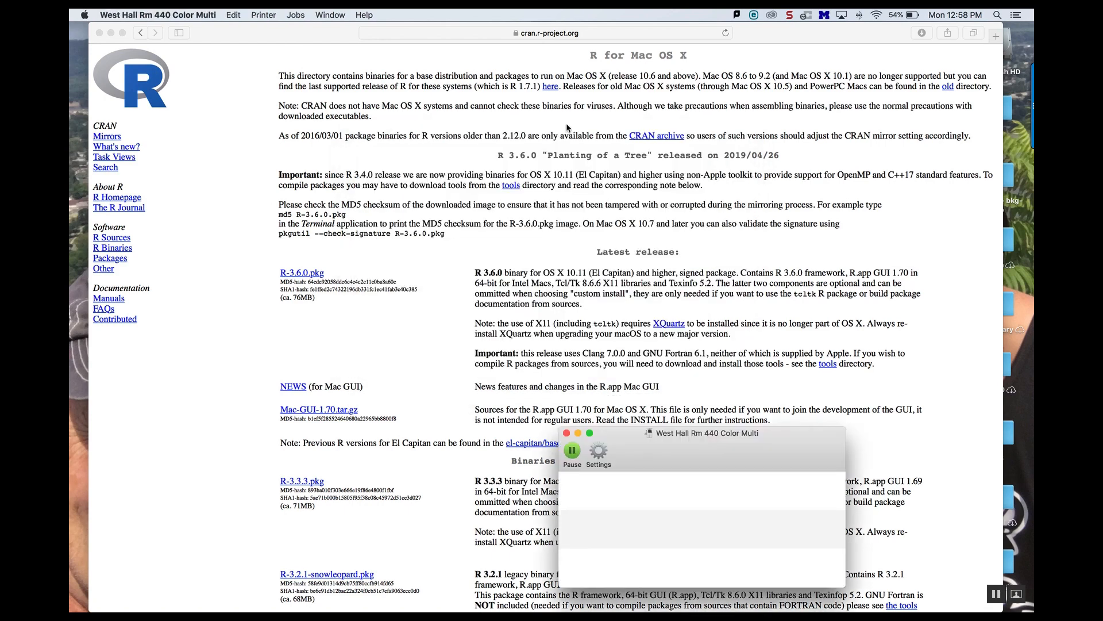
click(566, 433)
Step: Launch the R application from Spotlight and enlarge the R Console window
click(999, 16)
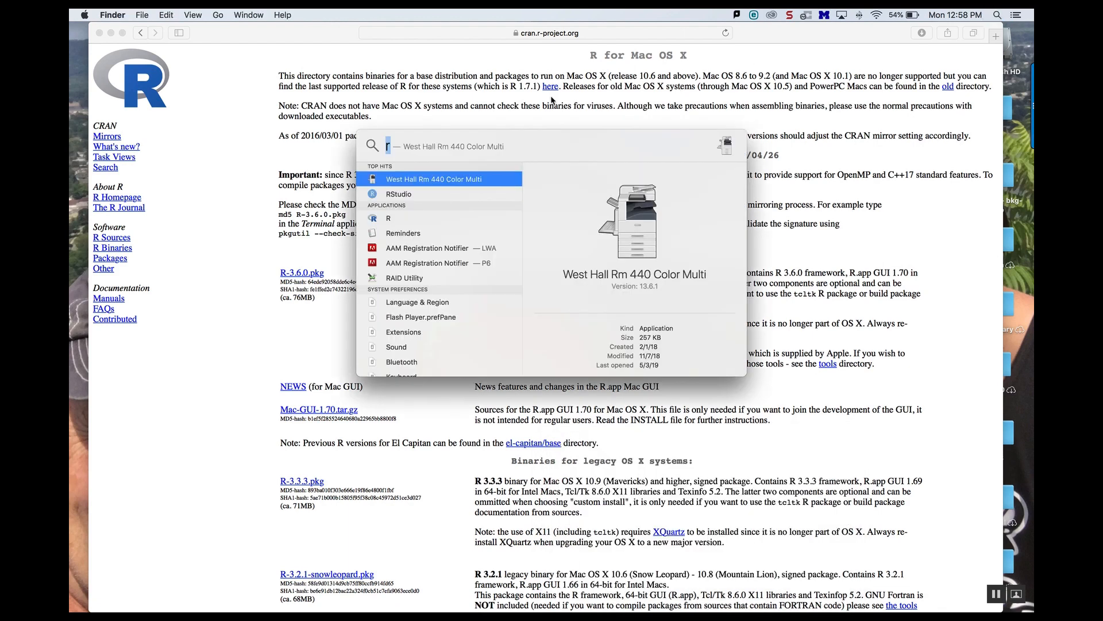
double_click(389, 219)
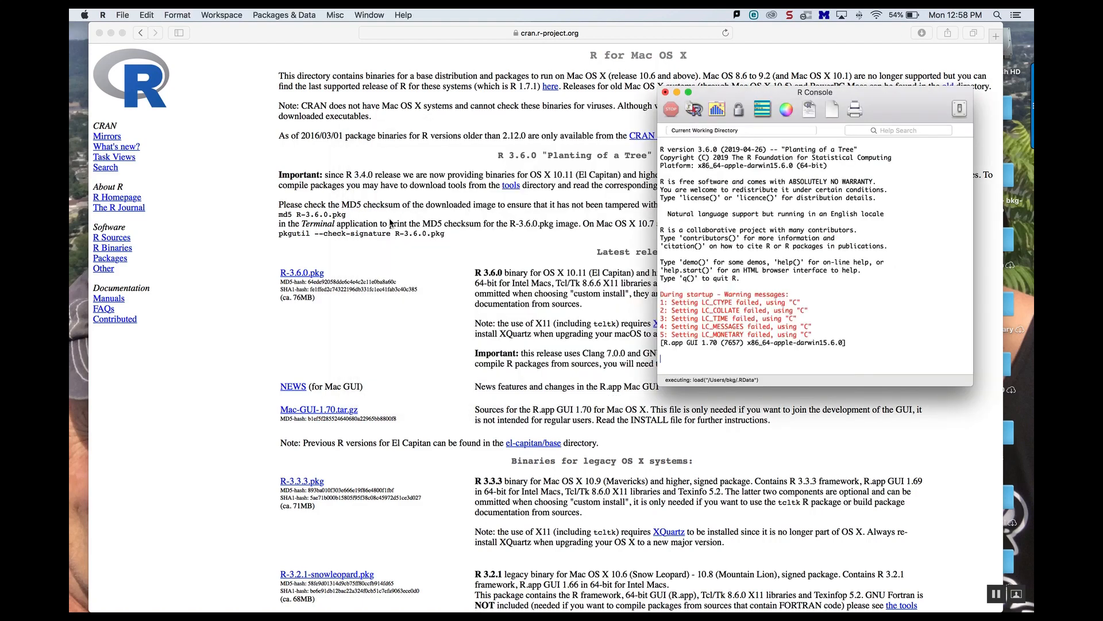
drag(872, 99, 592, 64)
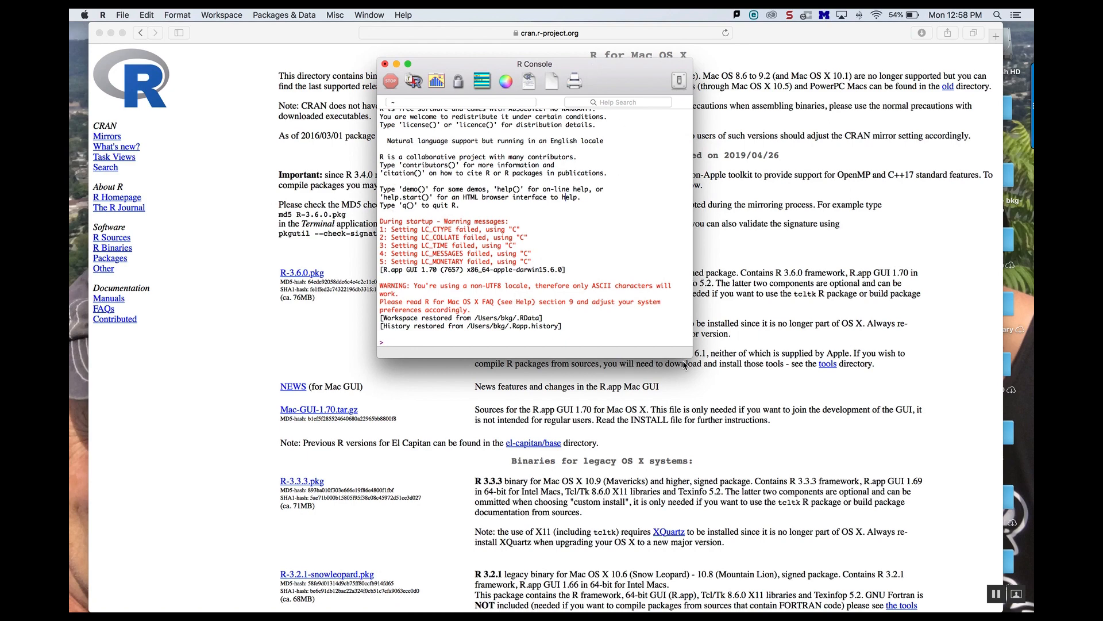
drag(692, 357, 787, 470)
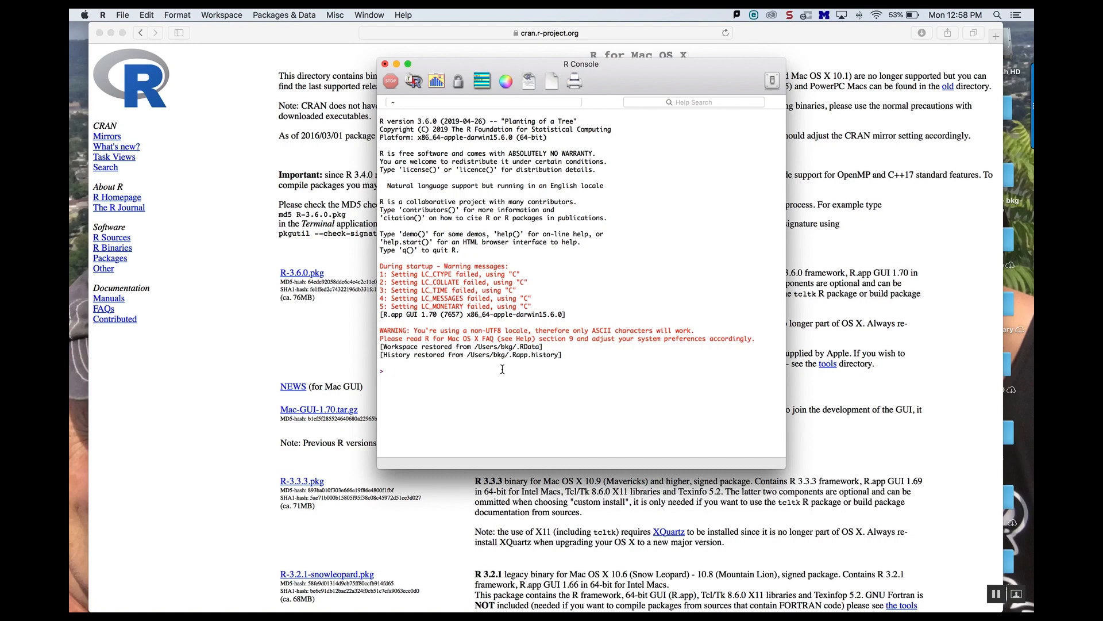
Step: Run install.packages("Rcmdr") in the R Console
text(install.packages()
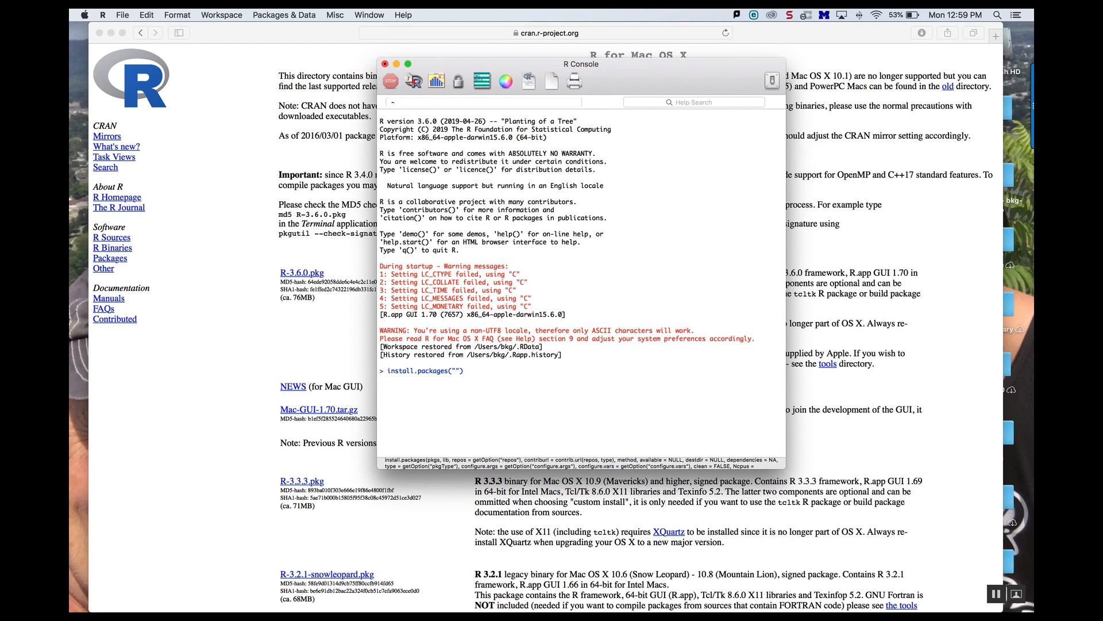
text(Rcmdr)
key(Return)
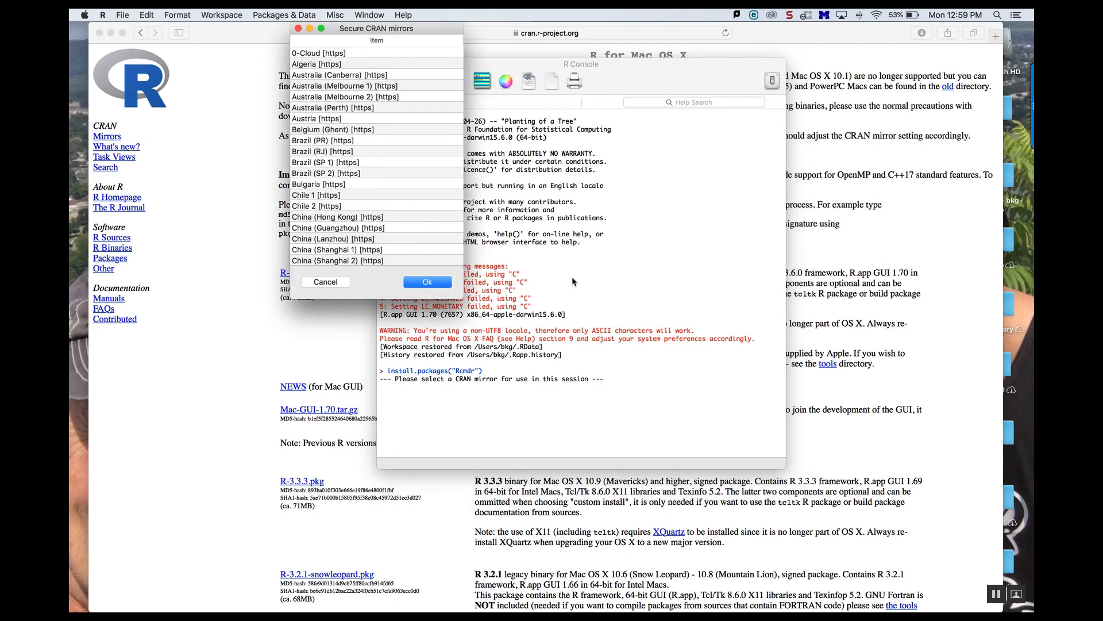
Step: Choose the USA (MI 1) [https] secure CRAN mirror for the download
scroll(377, 137, down, 10)
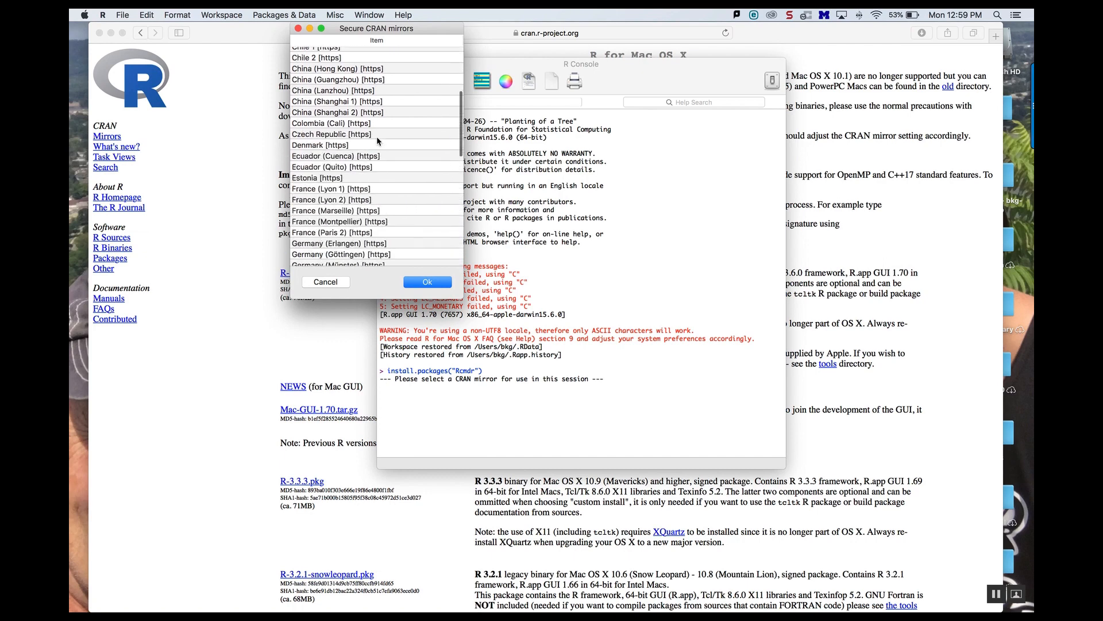
scroll(377, 138, down, 5)
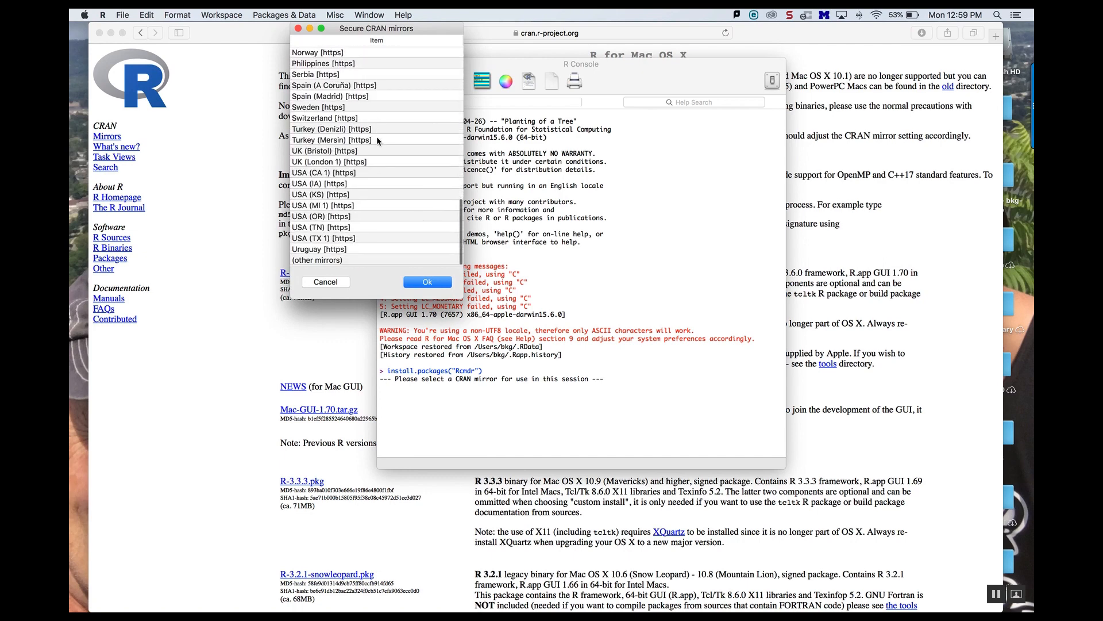
click(325, 206)
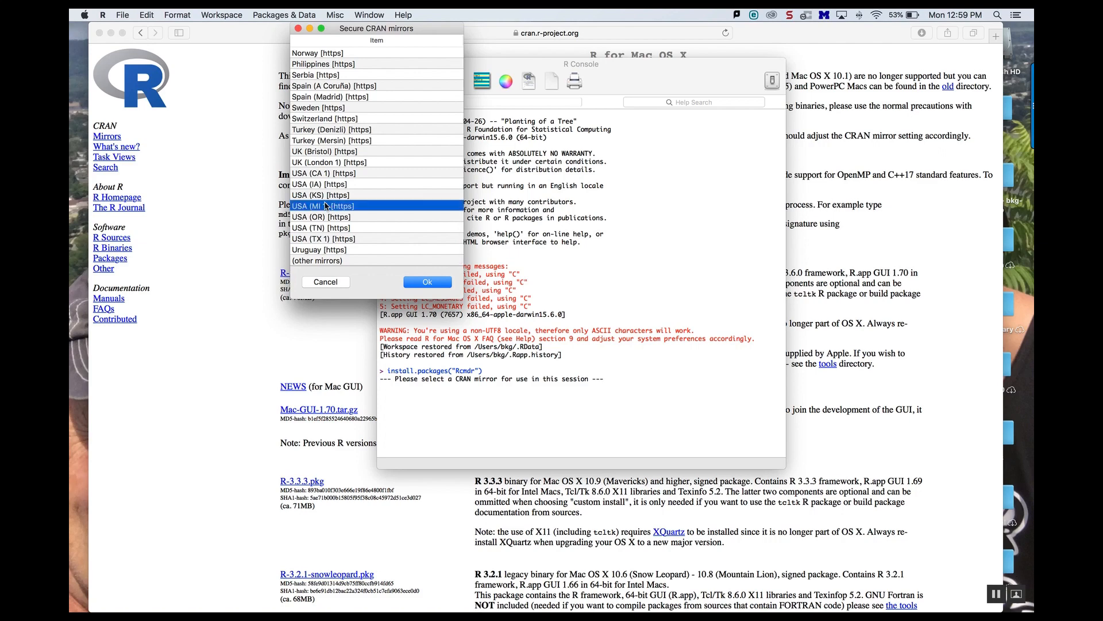
click(423, 281)
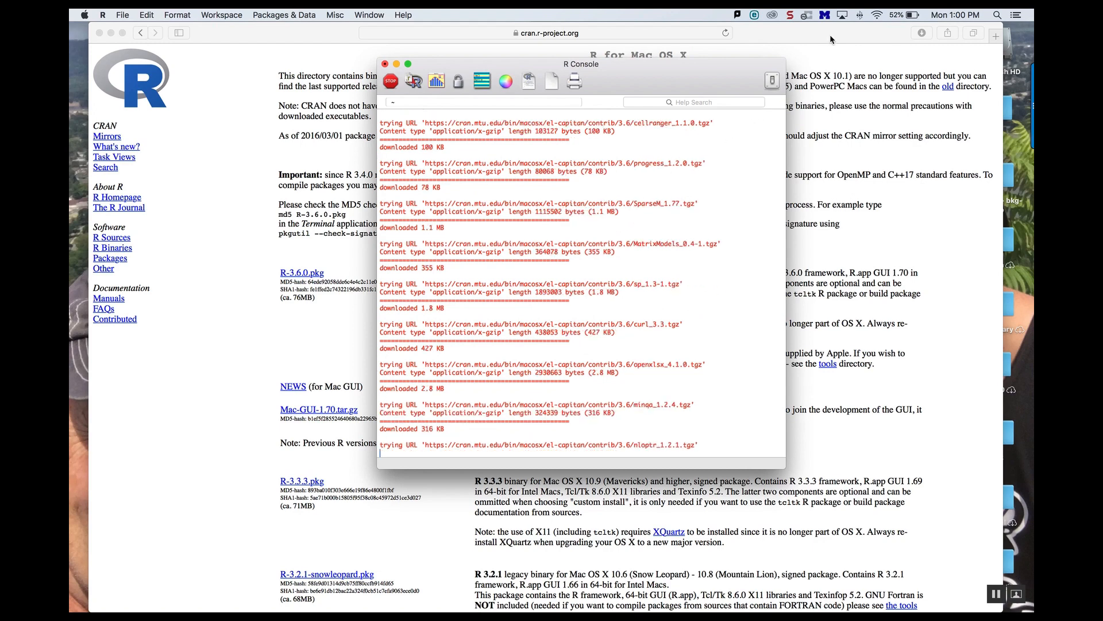
click(790, 15)
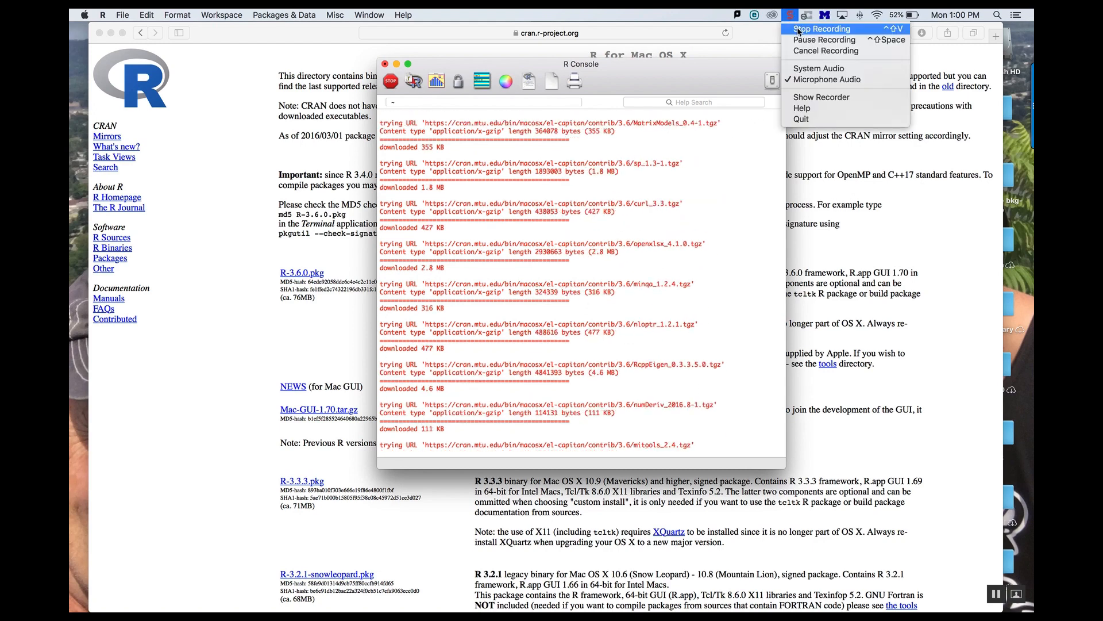
click(802, 39)
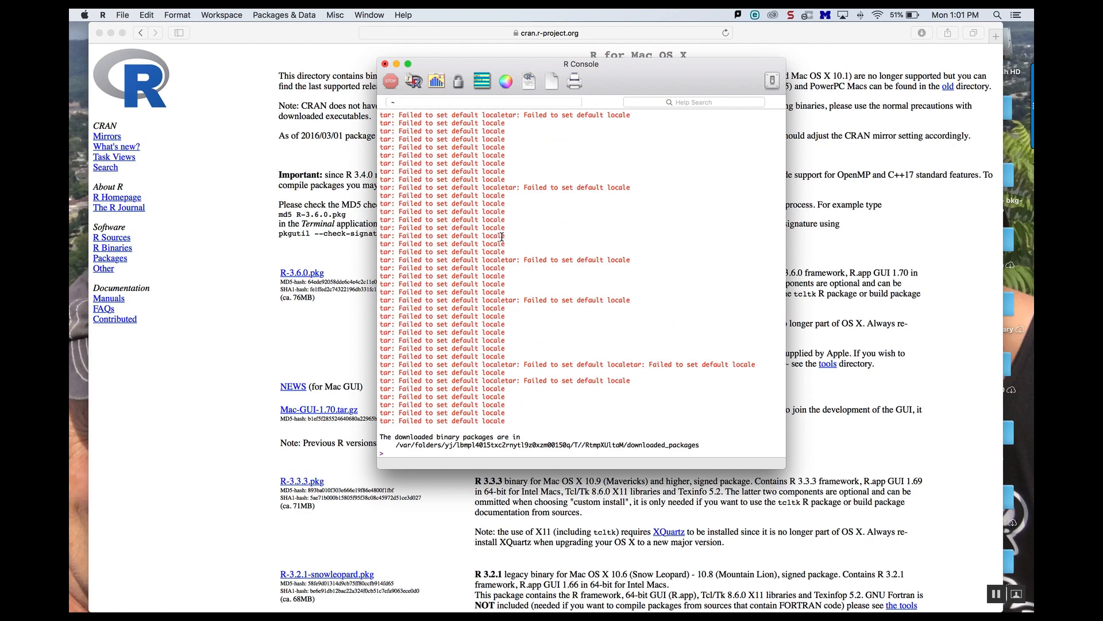
Step: Load the package by running library(Rcmdr) in the R Console
text(library()
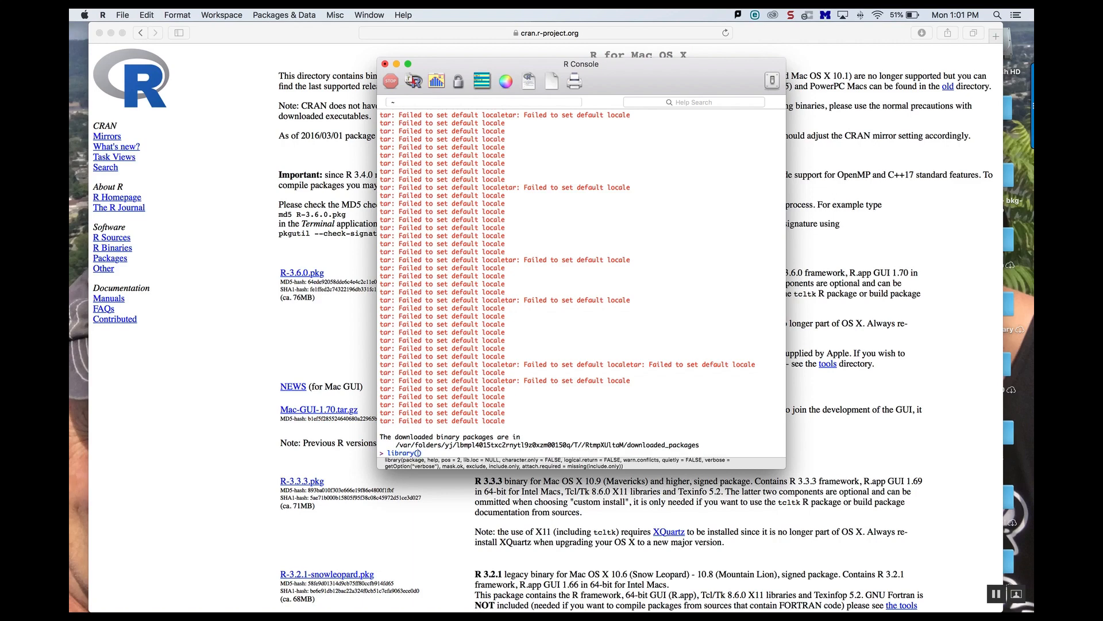
text(Rcmdr)
key(Return)
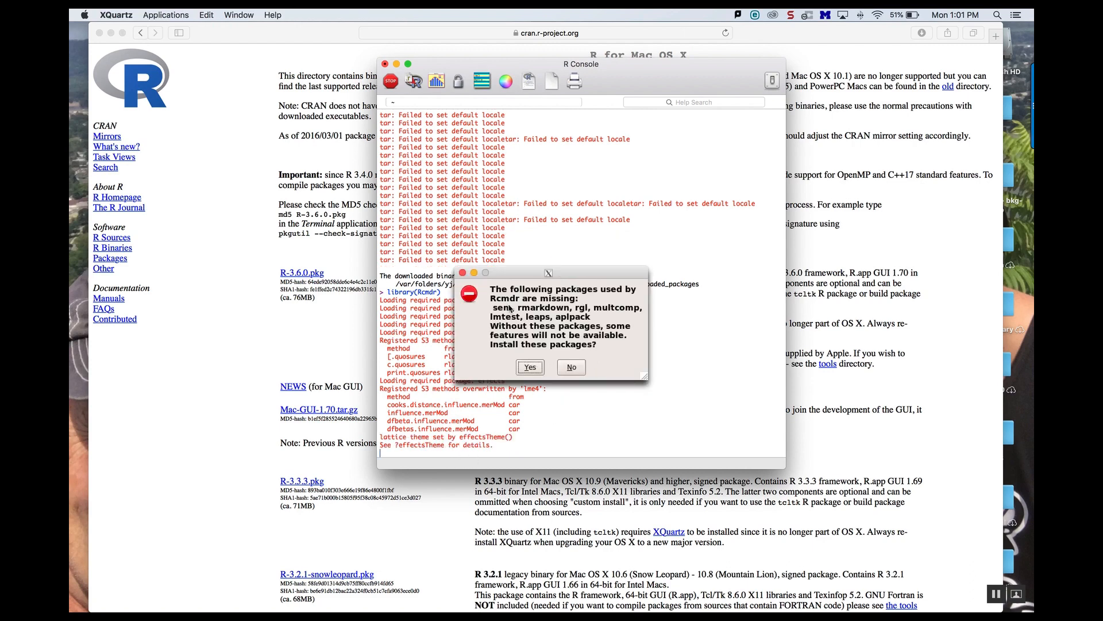
Step: Agree to install the missing packages Rcmdr needs, installing them from CRAN
click(529, 367)
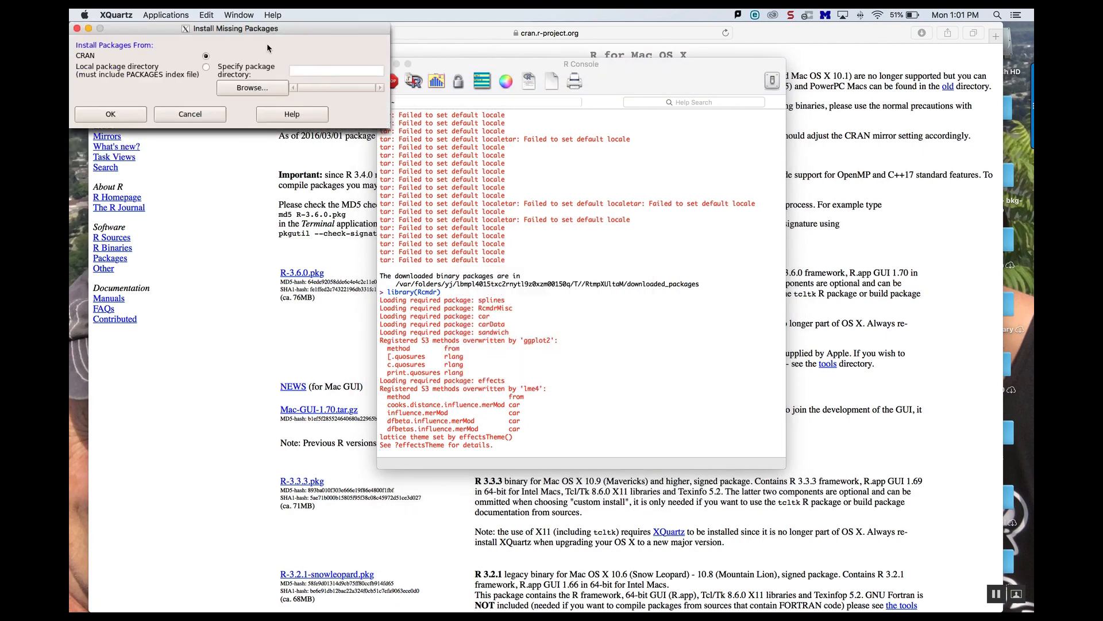
drag(253, 31, 323, 38)
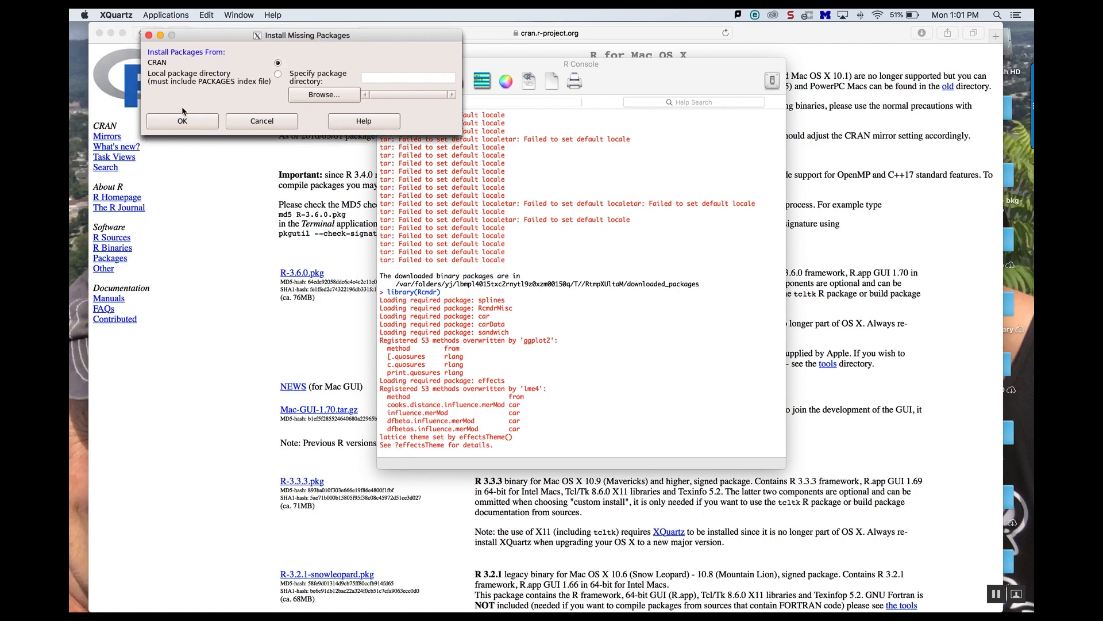
click(182, 120)
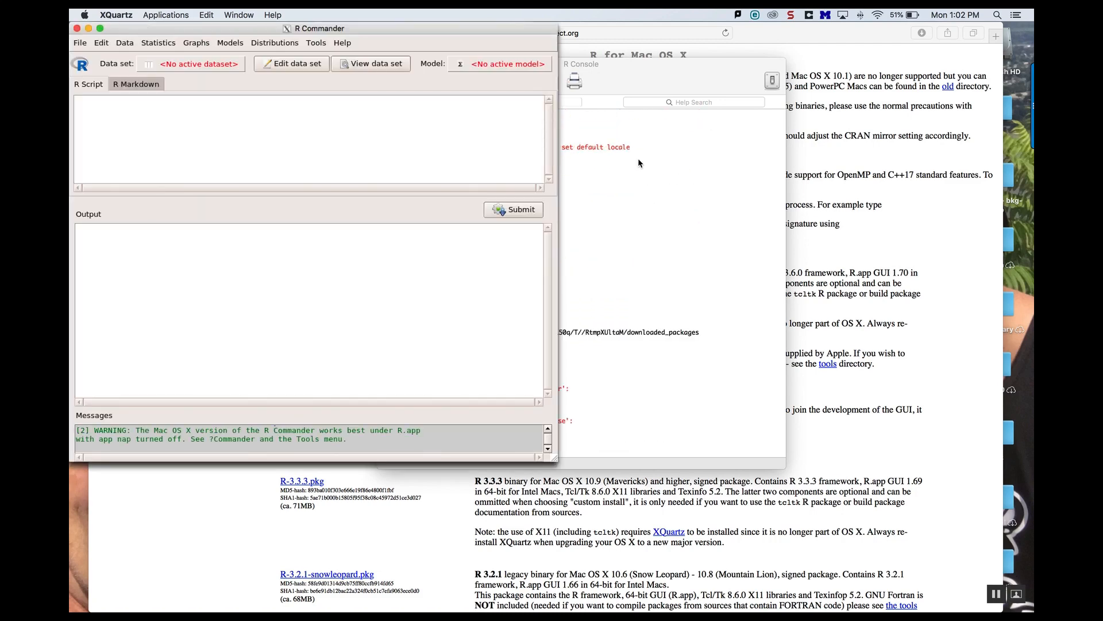
Step: Exit R Commander and quit R without saving the workspace image
drag(430, 28, 596, 71)
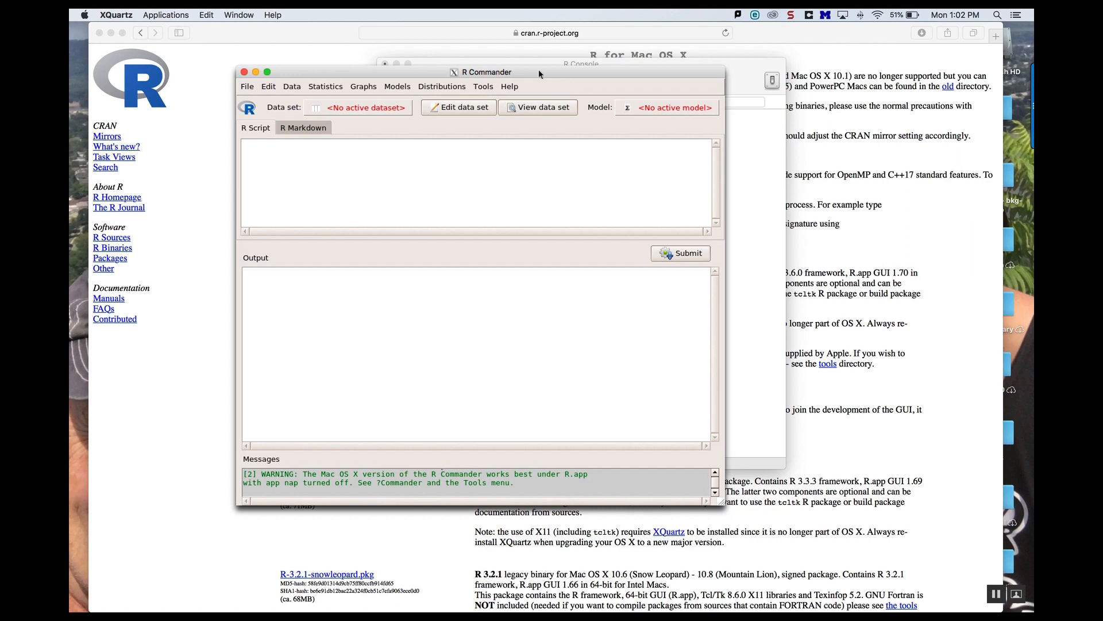
click(245, 73)
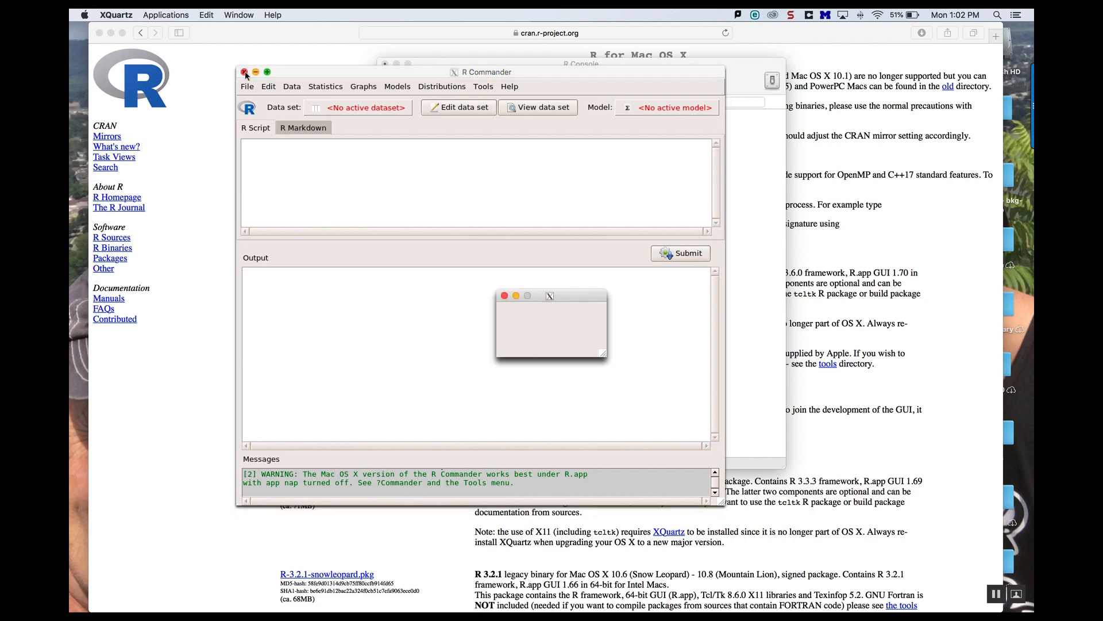
click(523, 344)
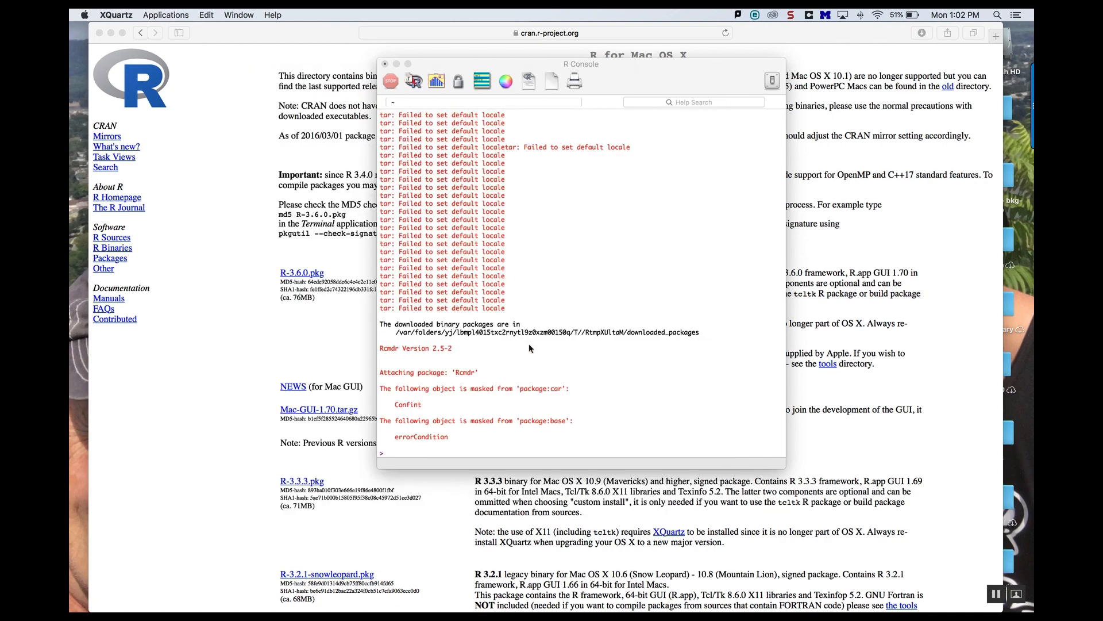
click(385, 64)
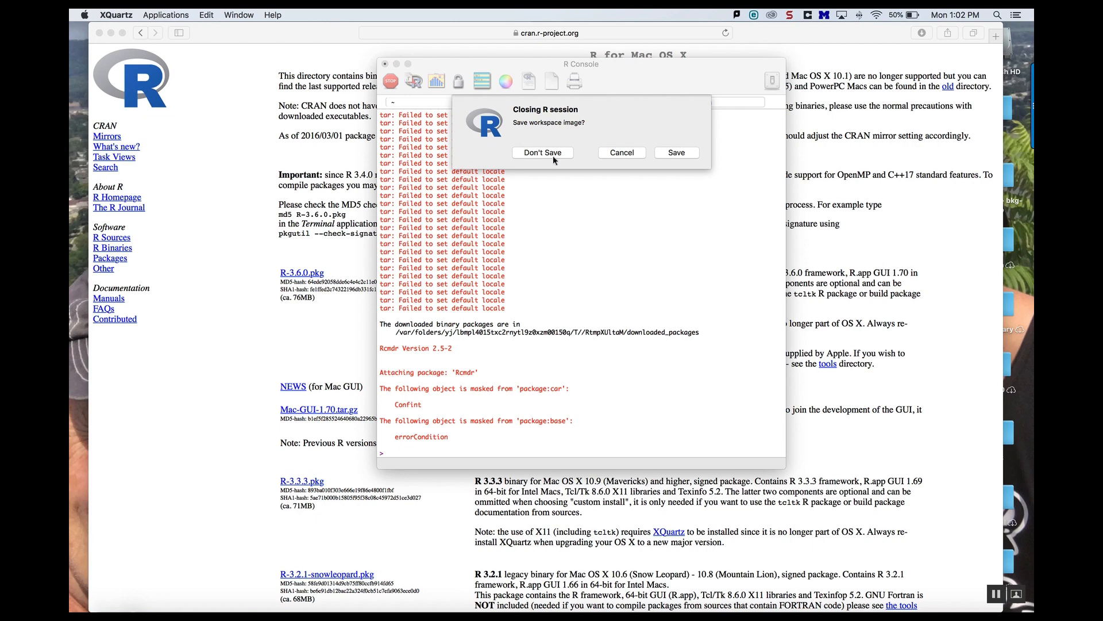
click(553, 156)
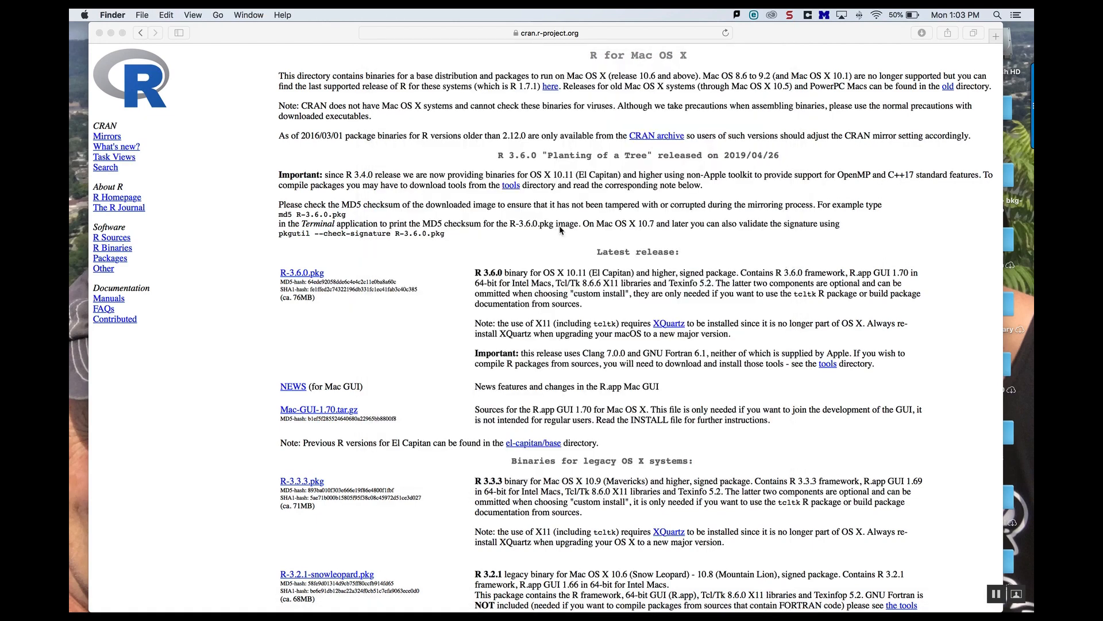
Step: Relaunch R by searching for it with Spotlight
click(999, 16)
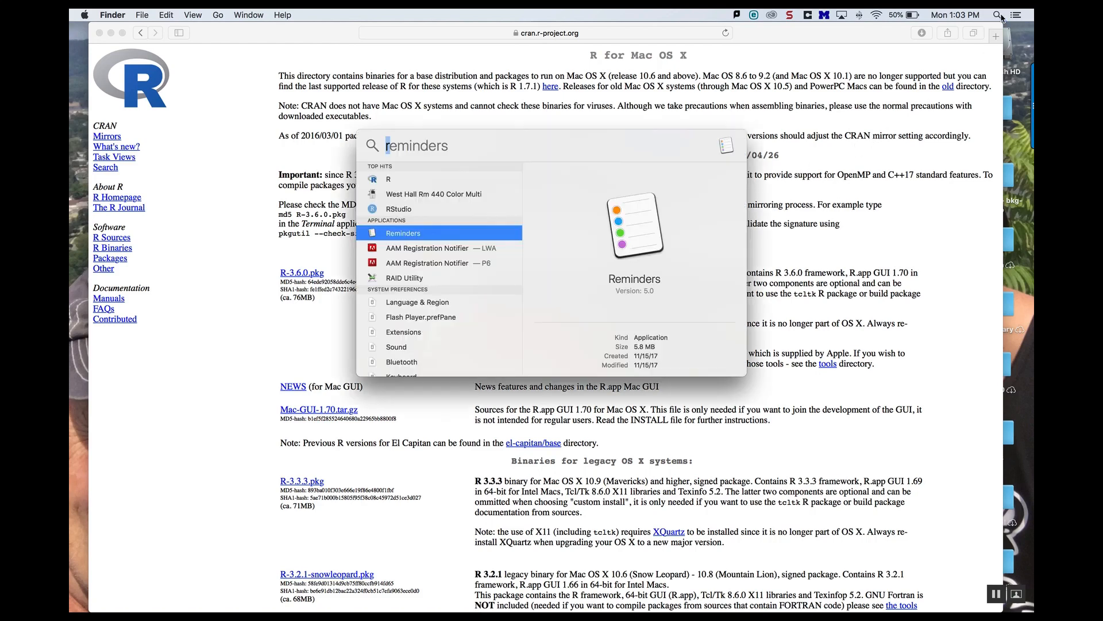
key(BackSpace)
text(r)
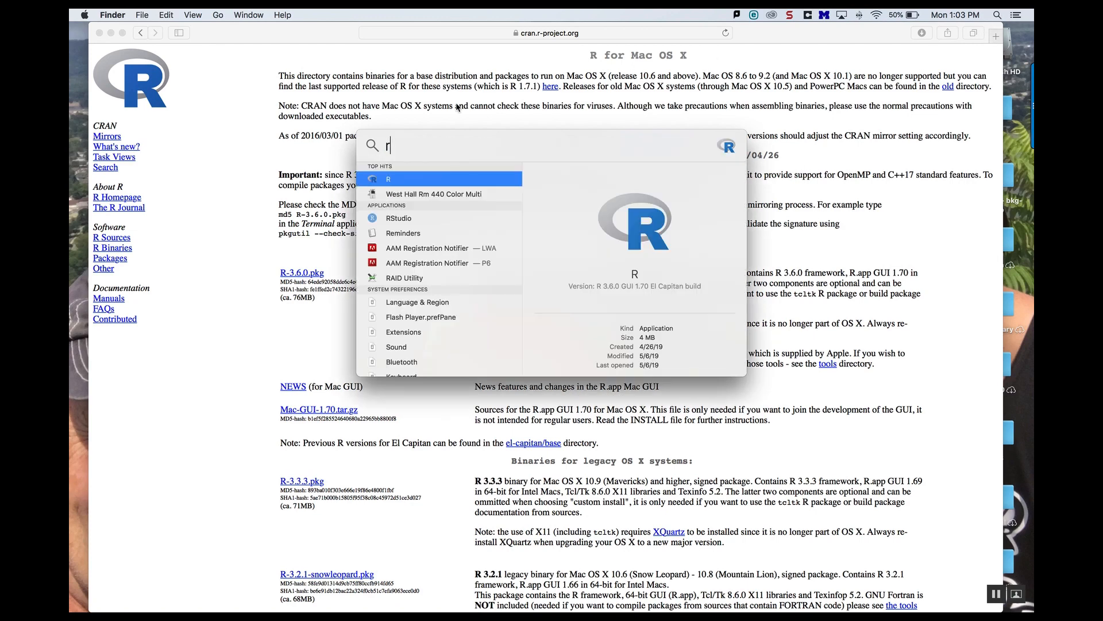
click(390, 181)
key(Return)
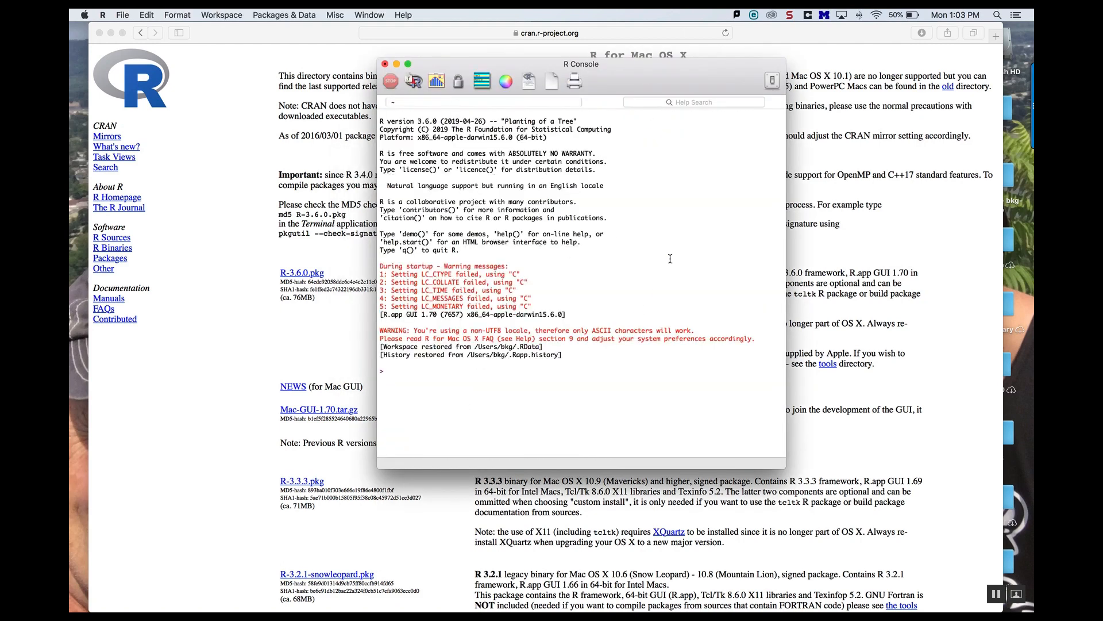
Step: Load R Commander by running library(Rcmdr) in the R Console
drag(580, 355, 440, 247)
click(506, 323)
text(library(Rcmdr)
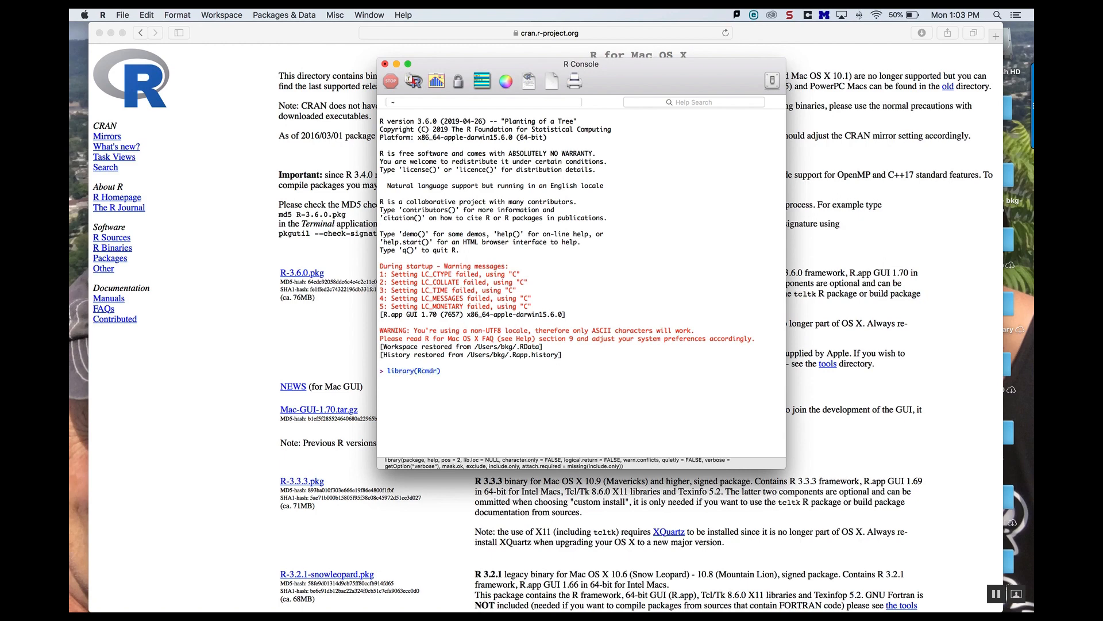
key(Return)
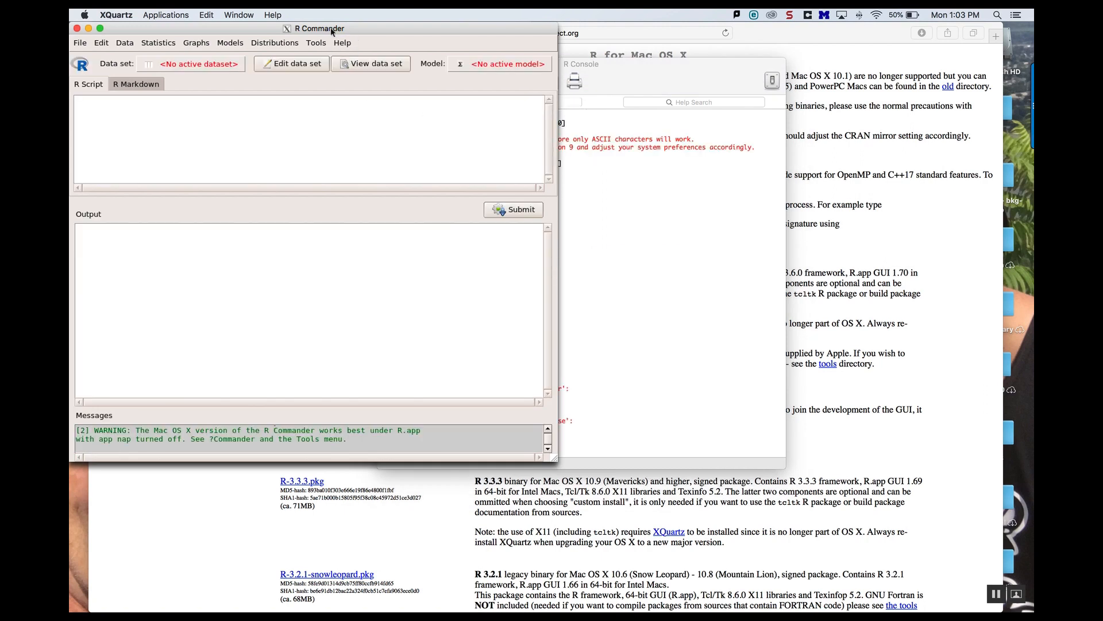
drag(331, 30, 470, 101)
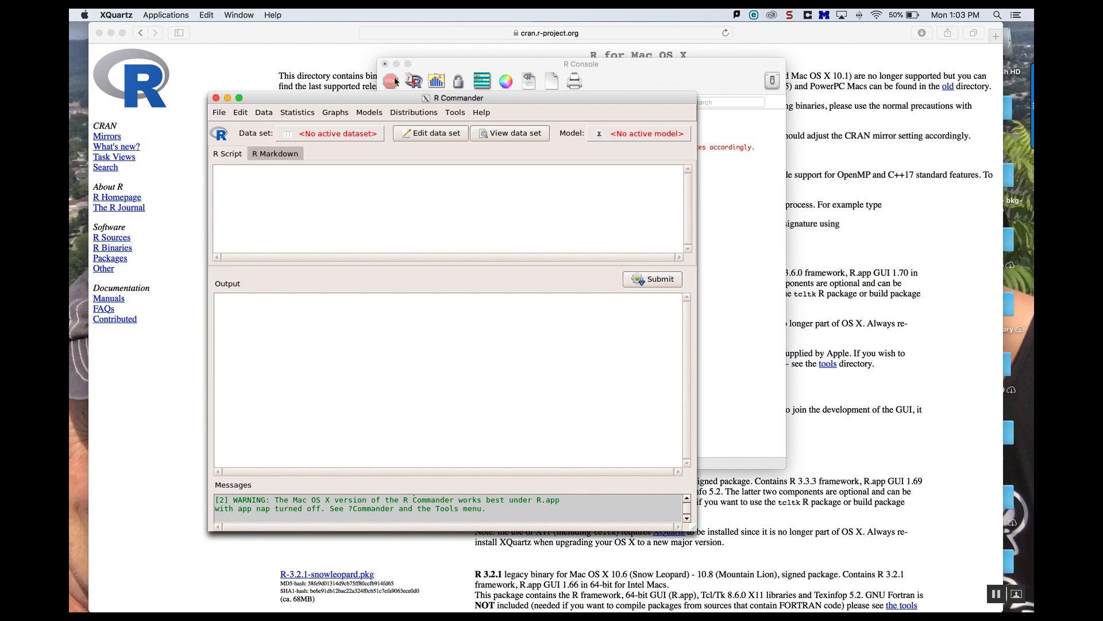
click(456, 112)
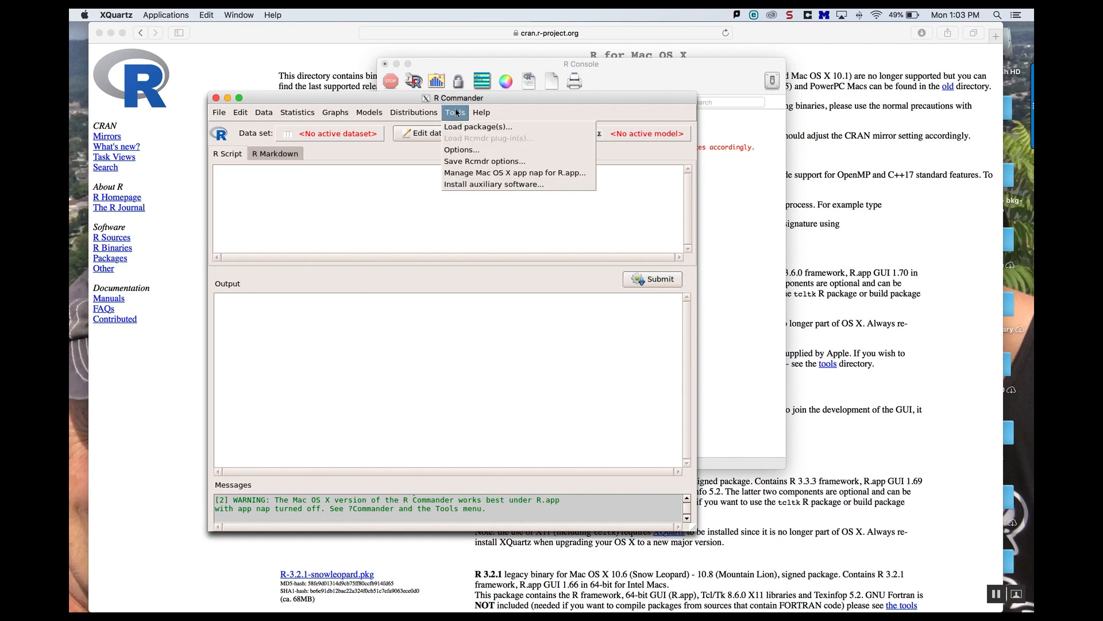
click(469, 173)
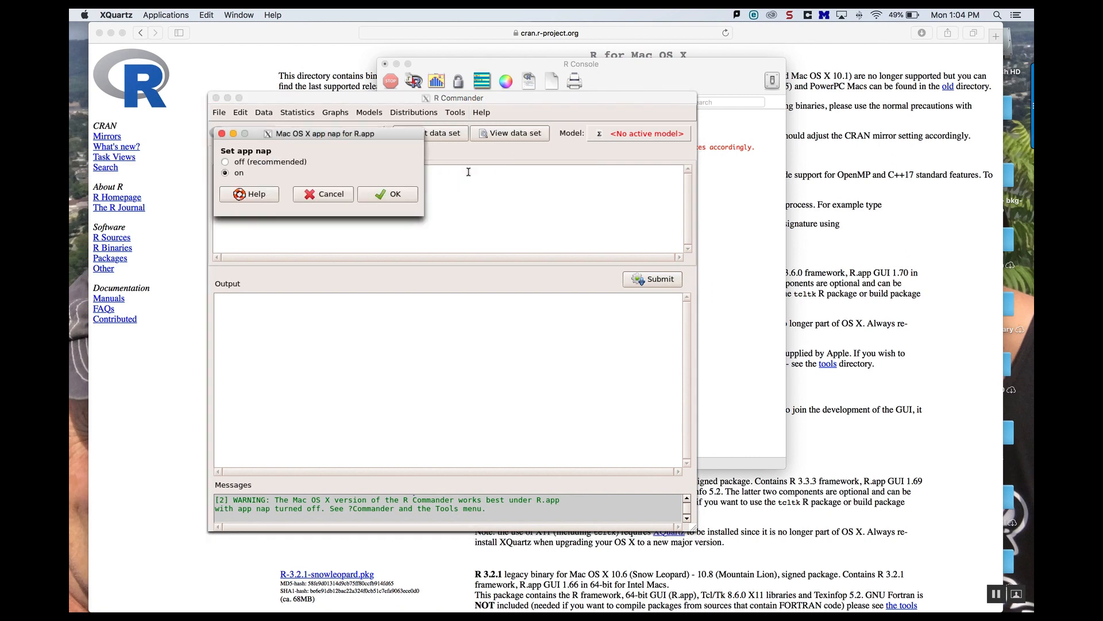
click(231, 162)
click(377, 193)
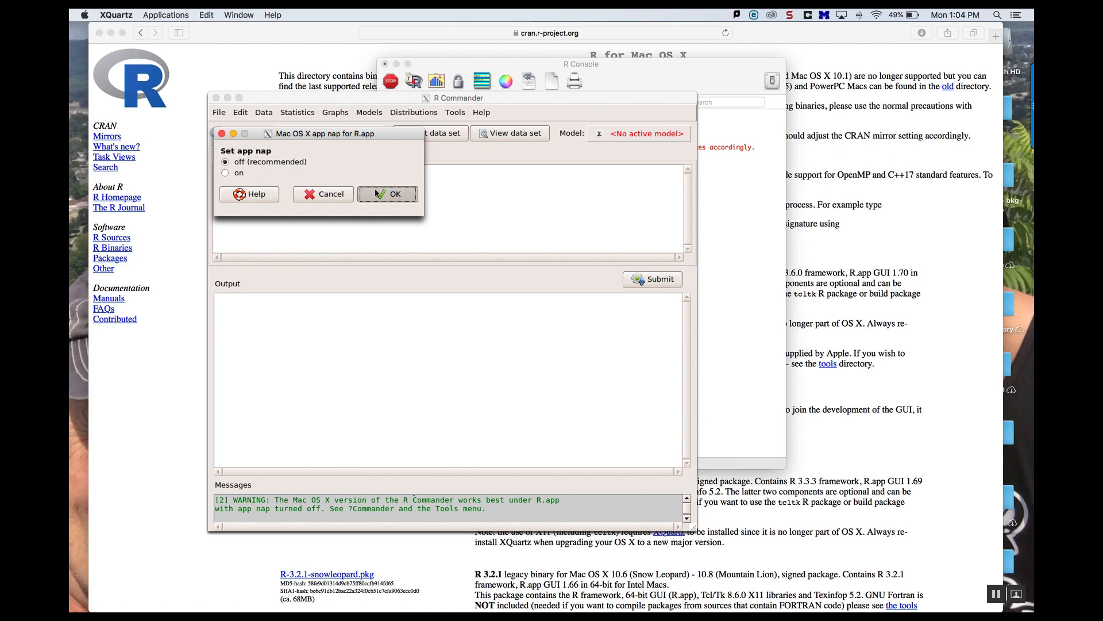
Step: Exit R Commander, then quit R without saving the workspace image
click(216, 98)
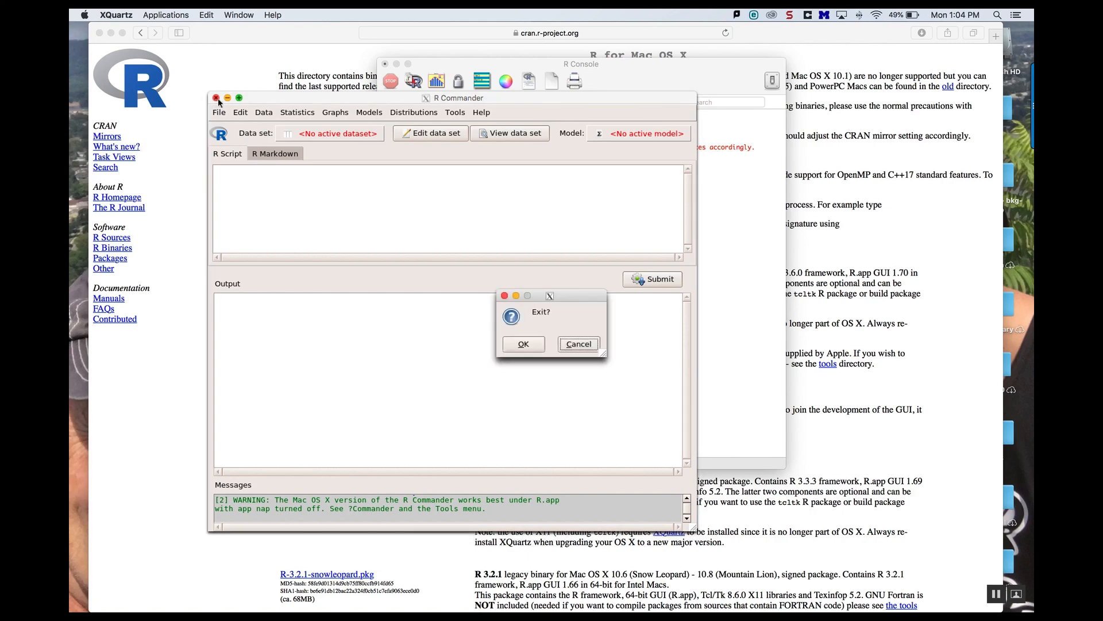
click(520, 343)
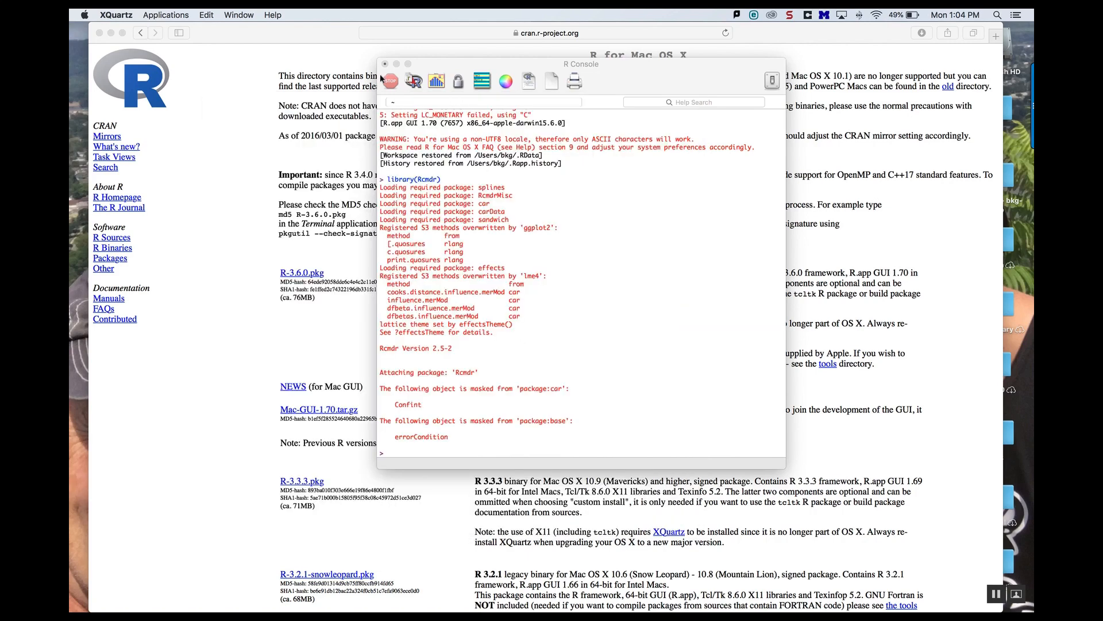
click(385, 64)
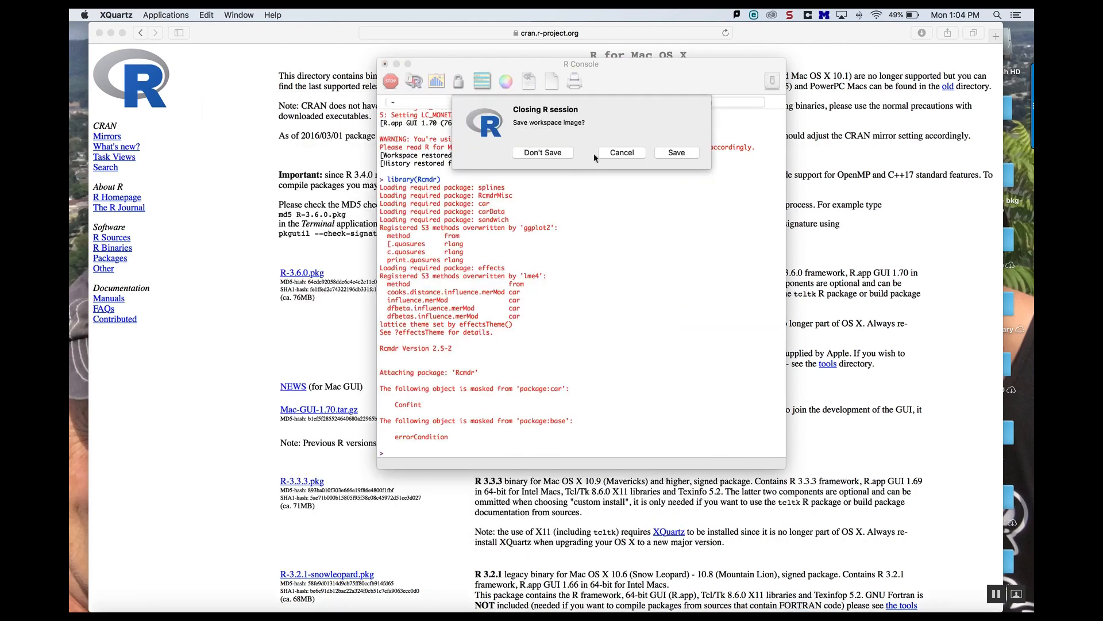
click(543, 153)
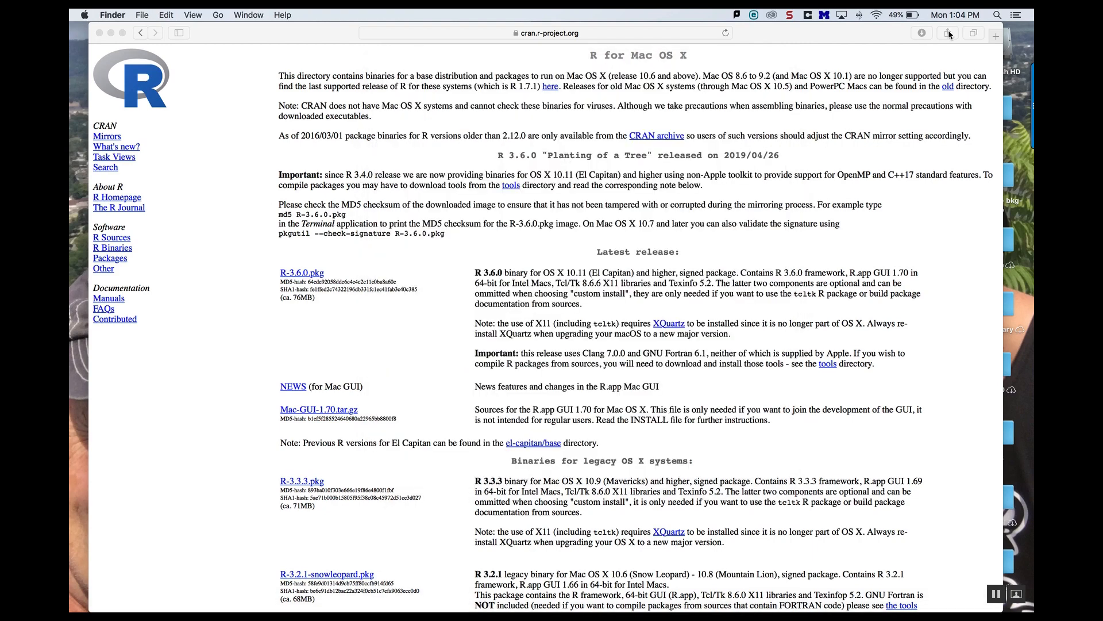
Step: Relaunch R through a Spotlight search for R
click(995, 15)
key(BackSpace)
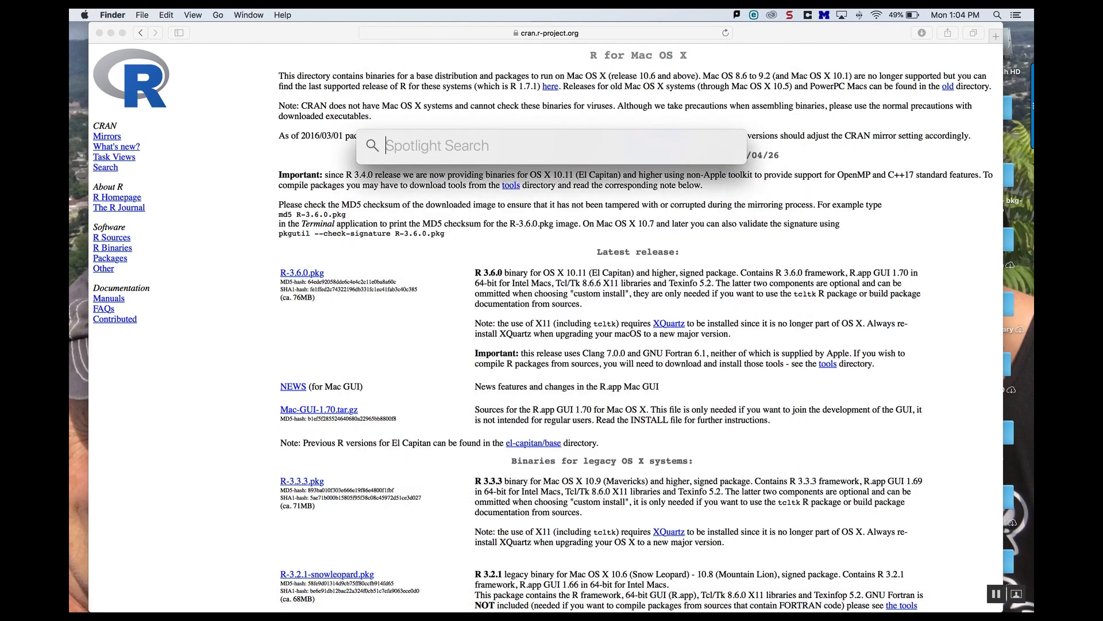
text(r)
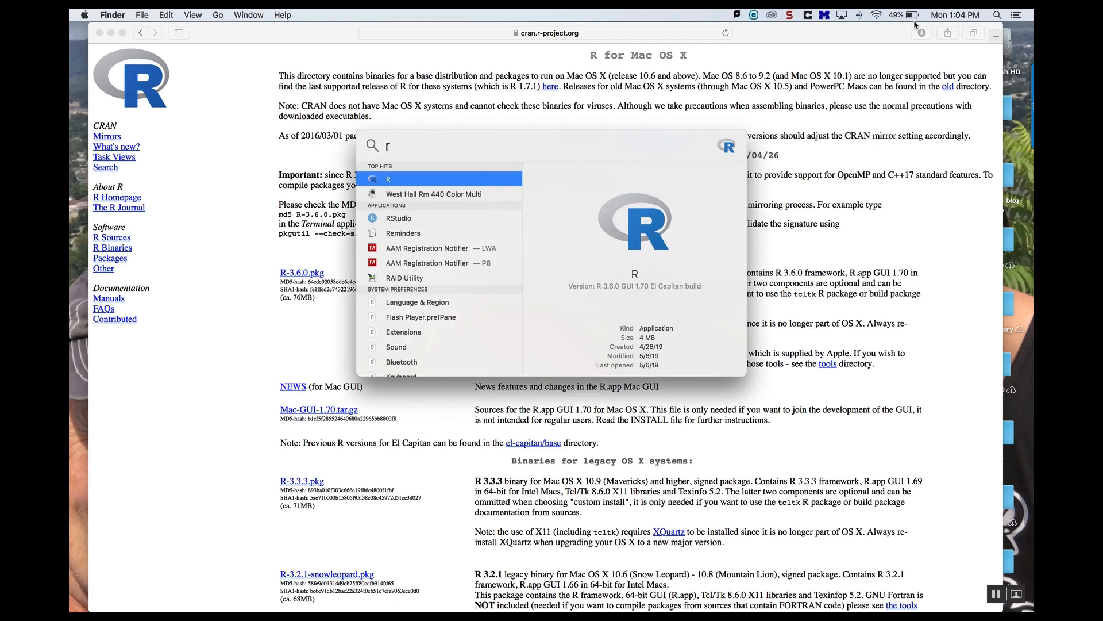
click(392, 183)
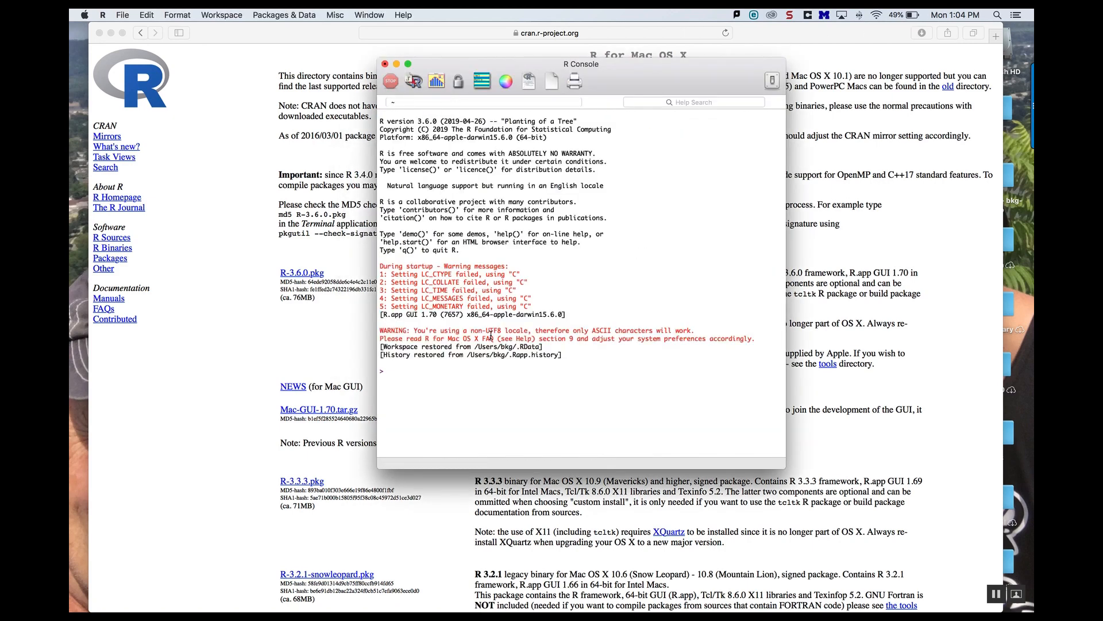
Step: Run library(Rcmdr) again in the R Console to reopen R Commander
text(library(Rcmd)
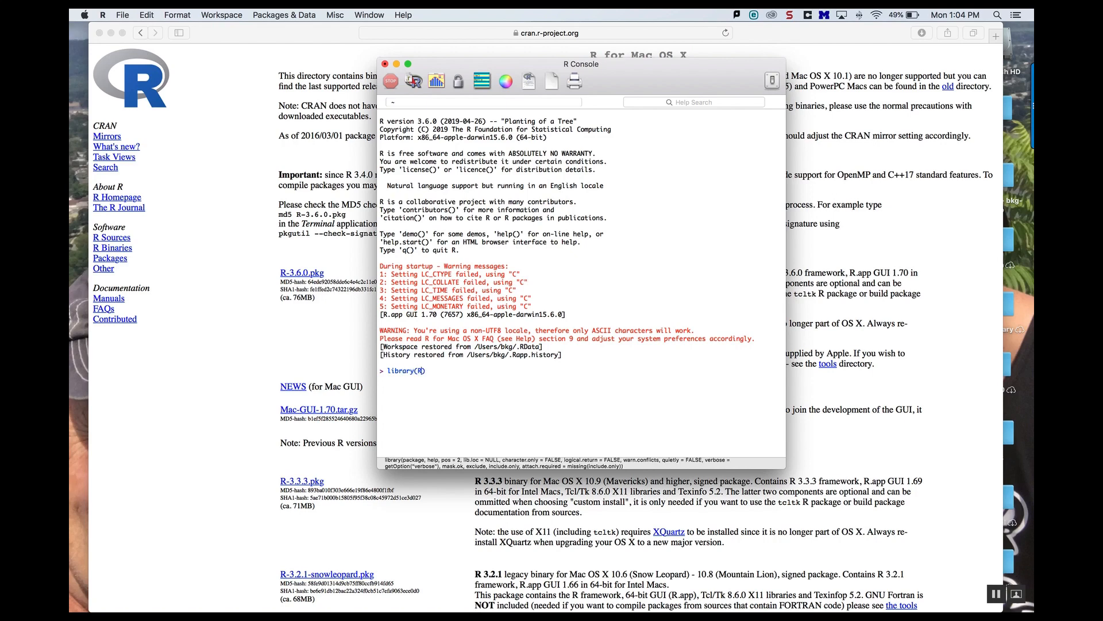
text(r)
key(Return)
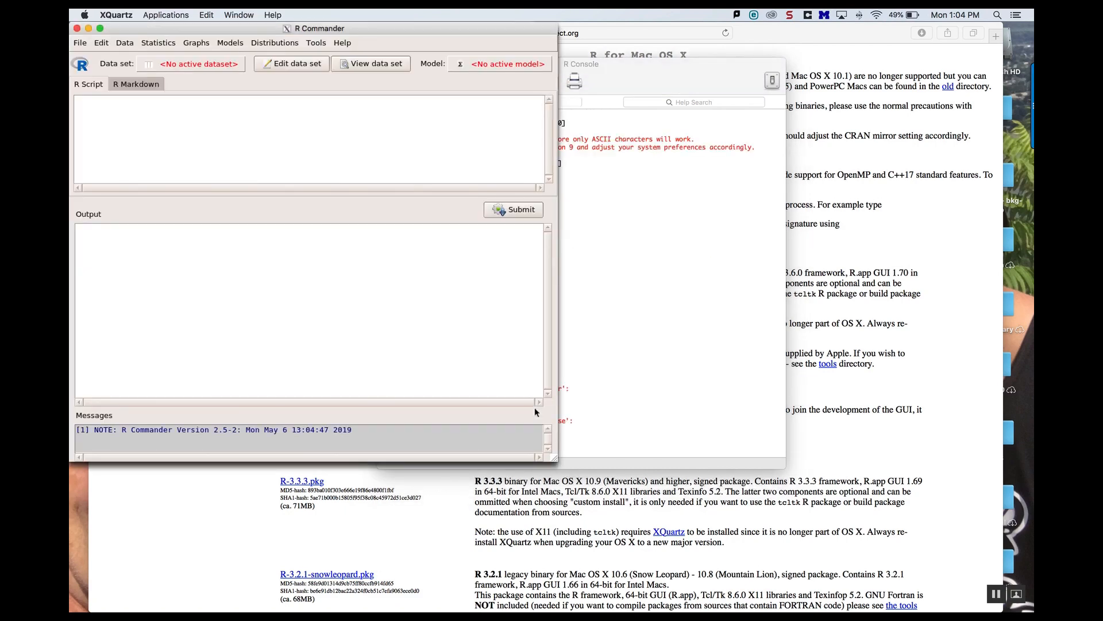
drag(368, 29, 613, 109)
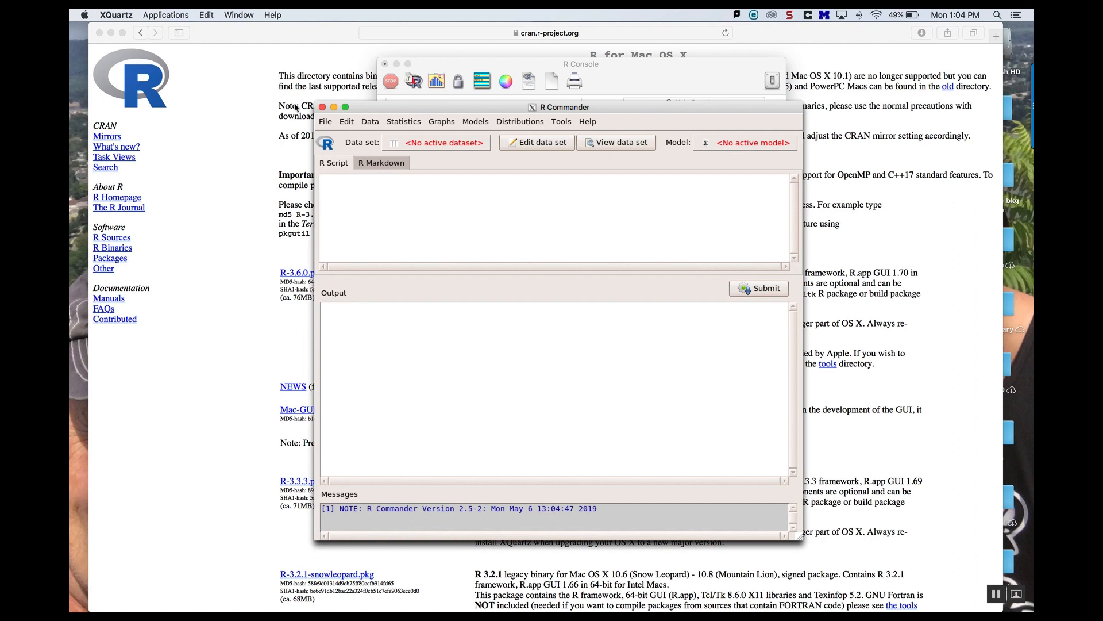